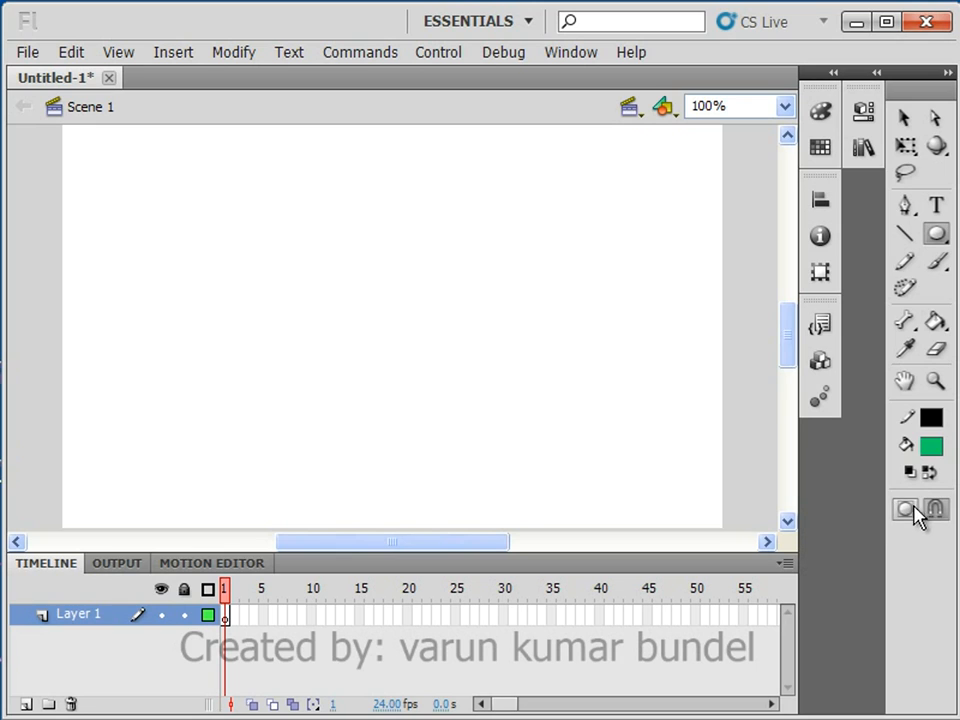
- Draw a large green outlined oval in the middle of the stage with Object Drawing turned off
click(938, 240)
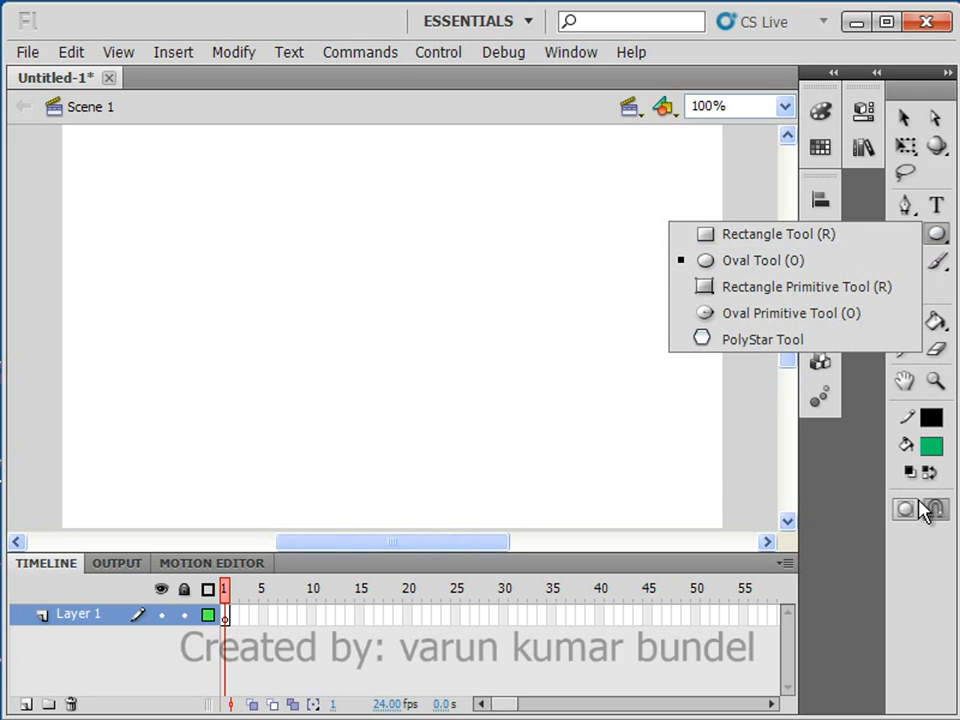
click(903, 606)
drag(276, 187, 513, 447)
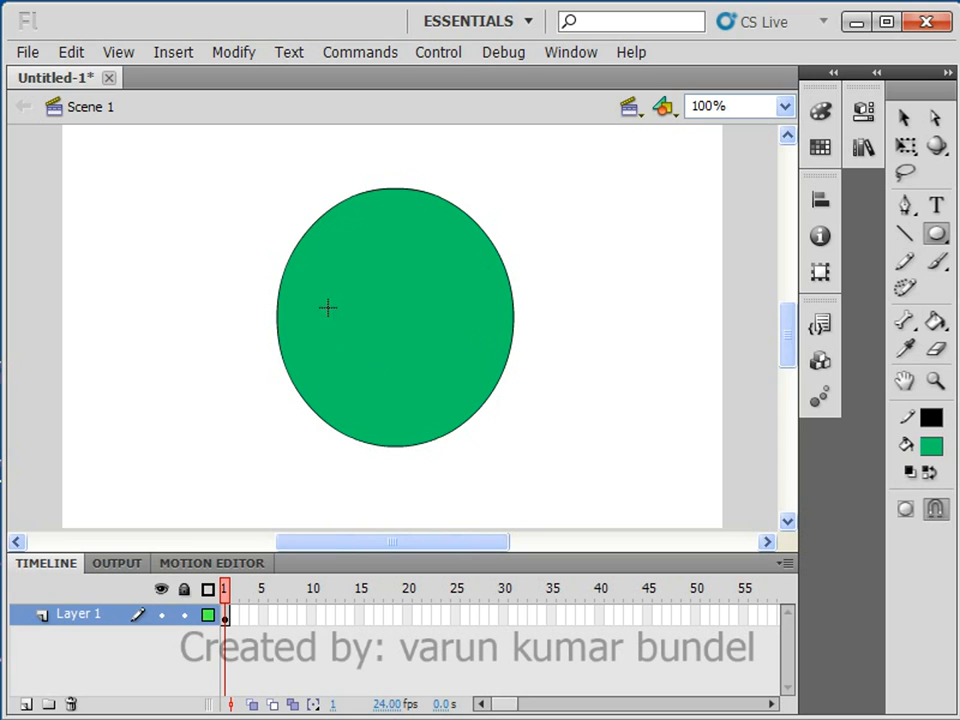
- Set the fill to dark green and draw a small circle inside the large oval
click(931, 446)
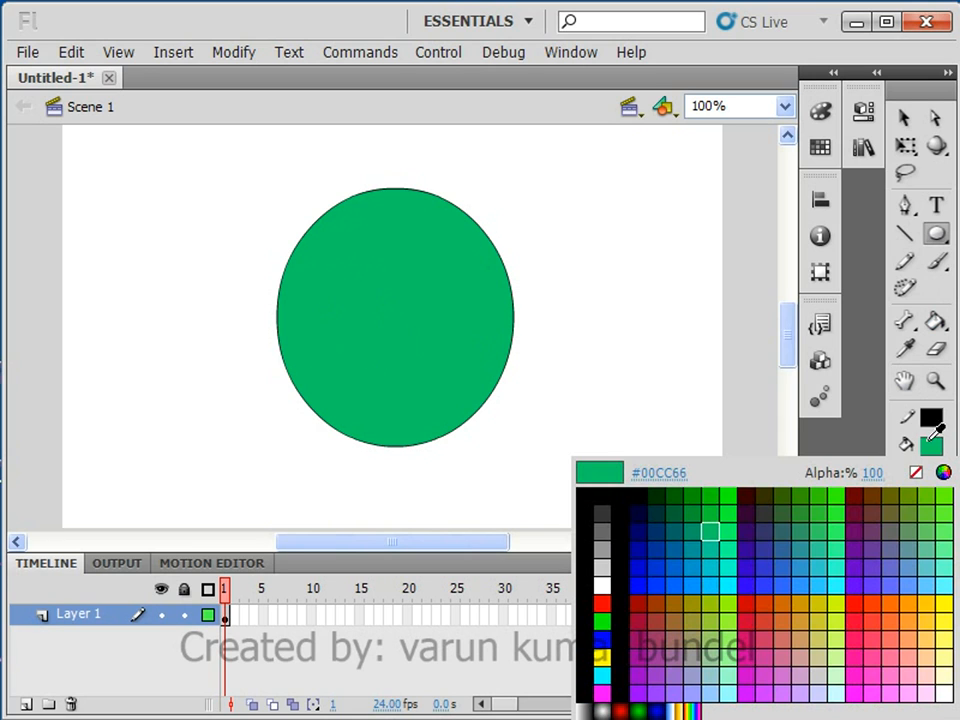
click(687, 509)
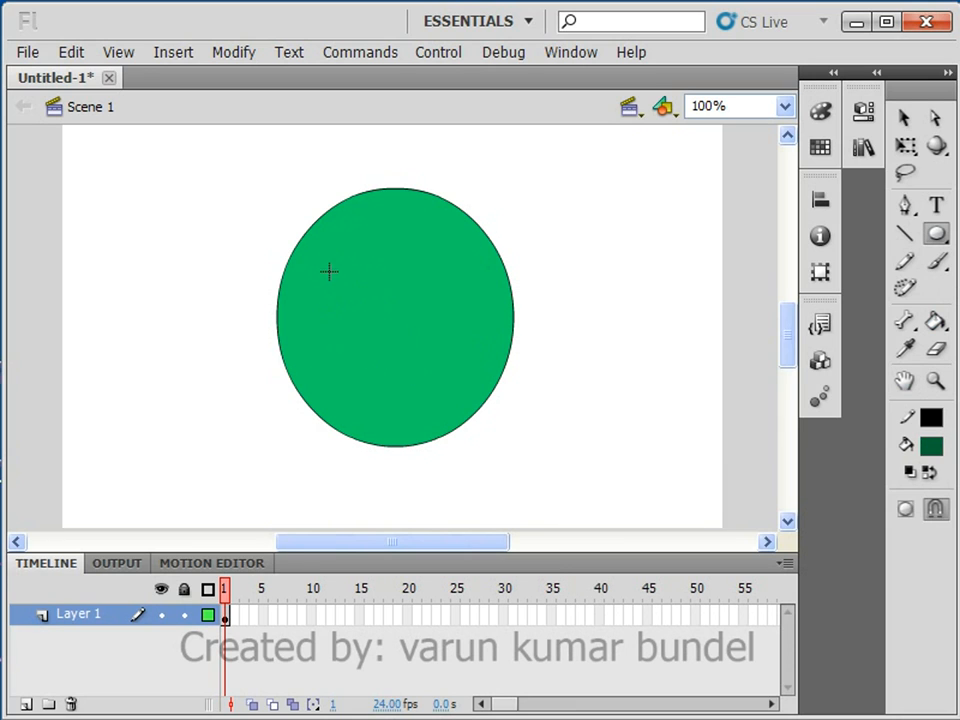
drag(378, 330, 384, 326)
- Move the small dark green circle's fill out of the oval, and undo the move and both drawn shapes
click(903, 118)
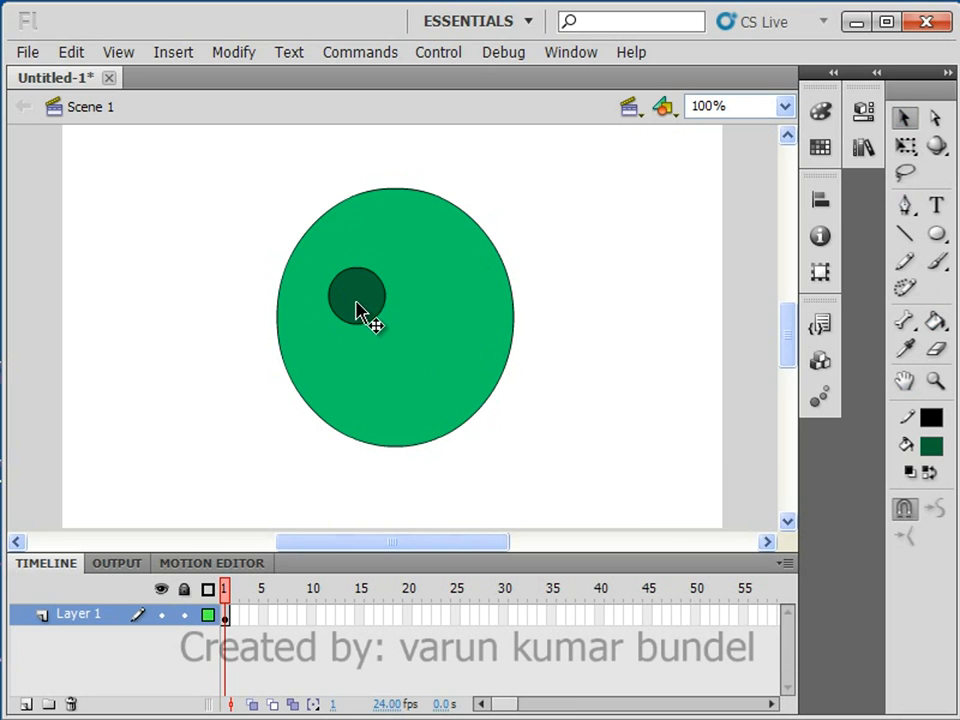
mouse_move(366, 299)
mouse_down()
mouse_move(242, 262)
mouse_move(229, 249)
mouse_up()
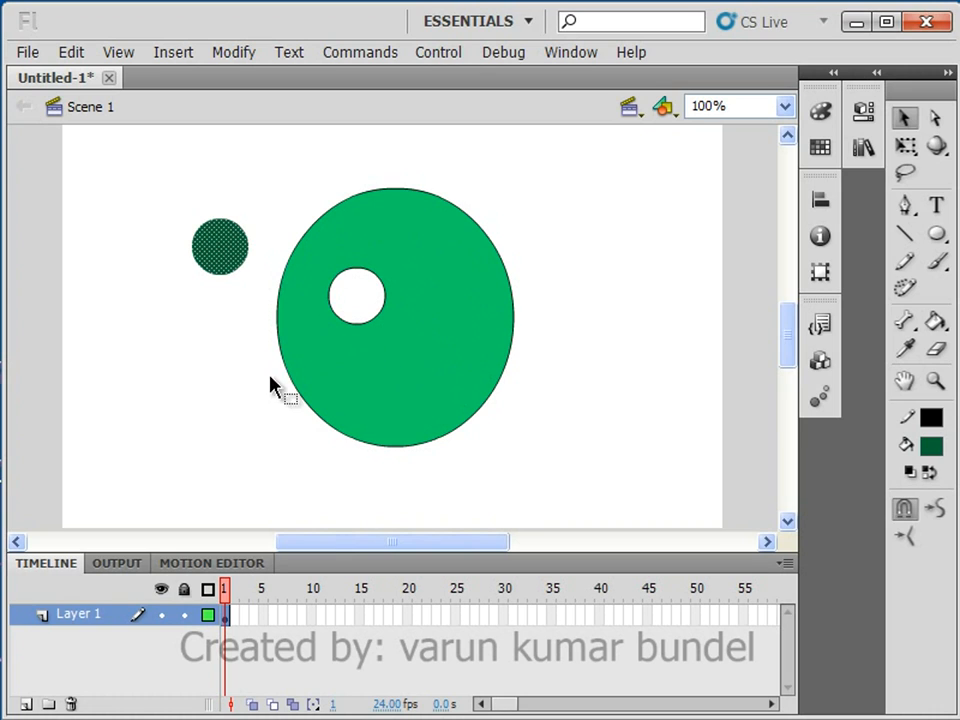
key(ctrl+z)
key(ctrl+z)
key(ctrl+z)
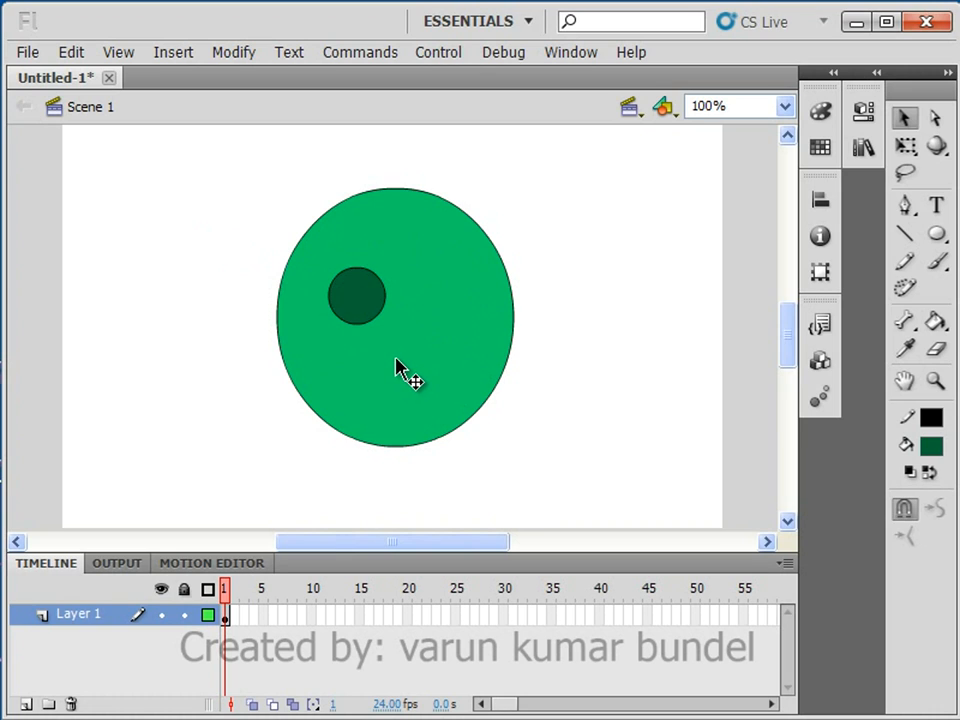
- Draw a large dark green circle on the stage with Object Drawing turned on
click(936, 233)
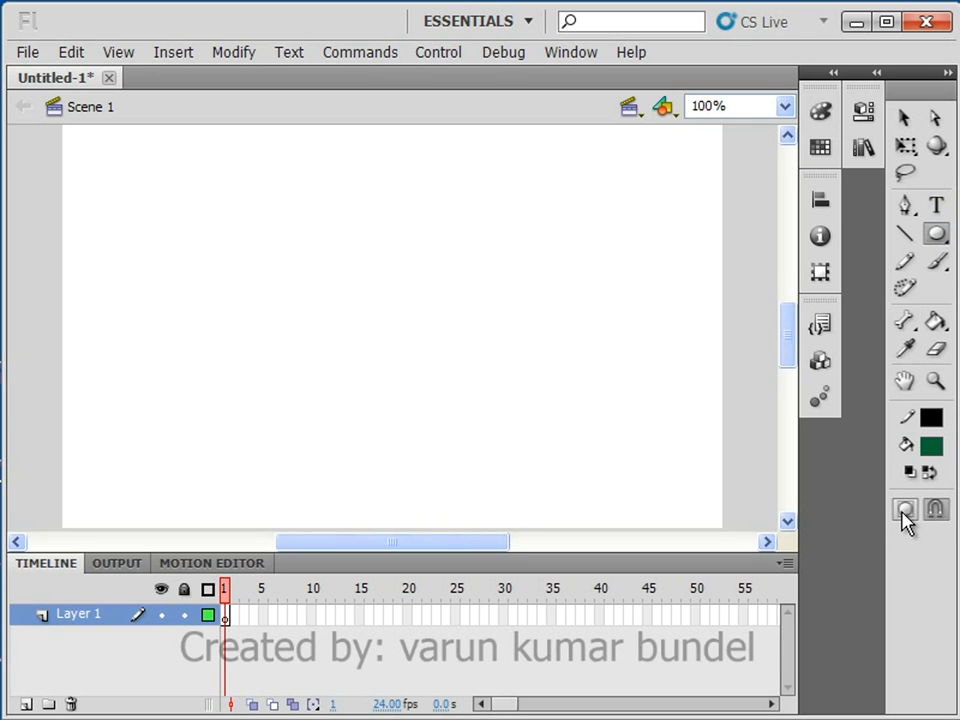
click(906, 512)
drag(289, 218, 570, 452)
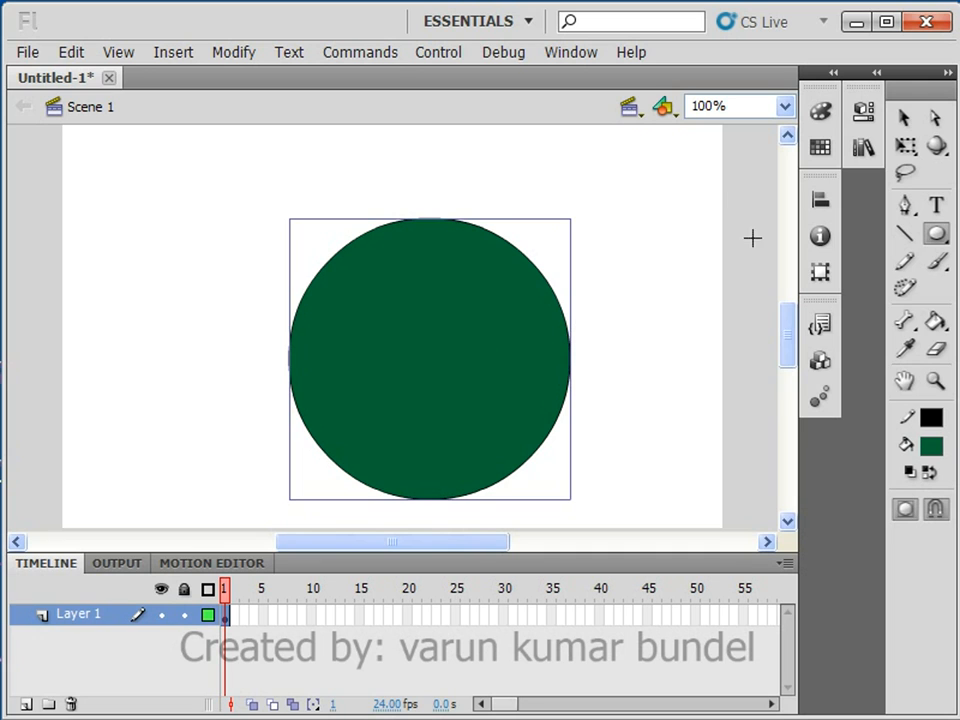
- Change the circle's fill to #00CC33 and move the circle slightly up and left on the stage
click(933, 447)
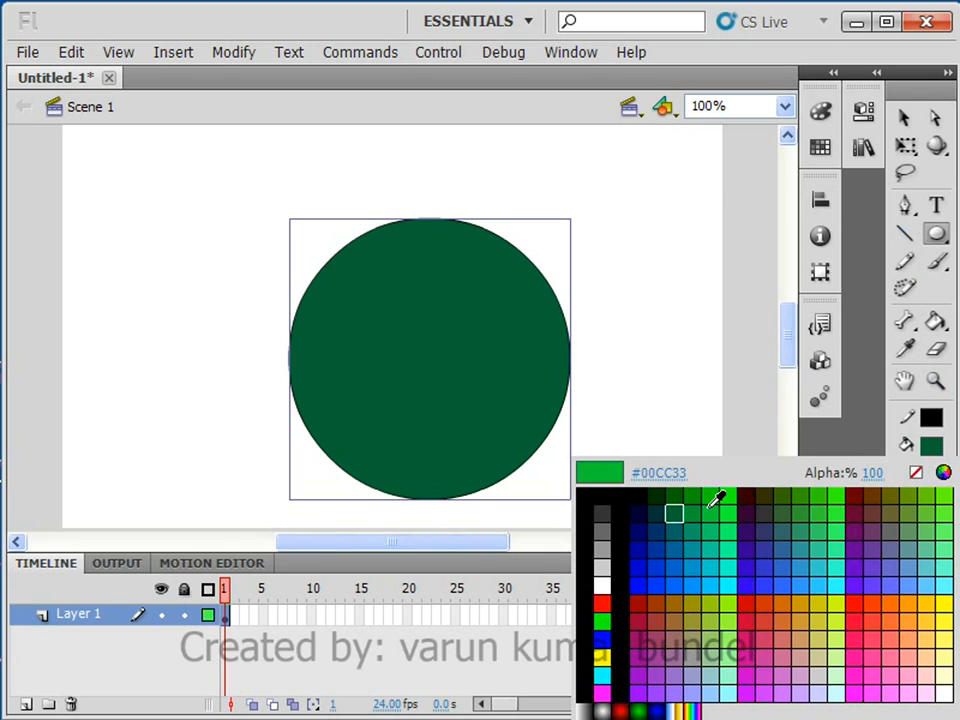
click(716, 497)
click(906, 120)
drag(484, 388, 443, 338)
click(686, 360)
- Draw a black-filled upright oval as the face's left eye and nudge it slightly up and right
click(931, 447)
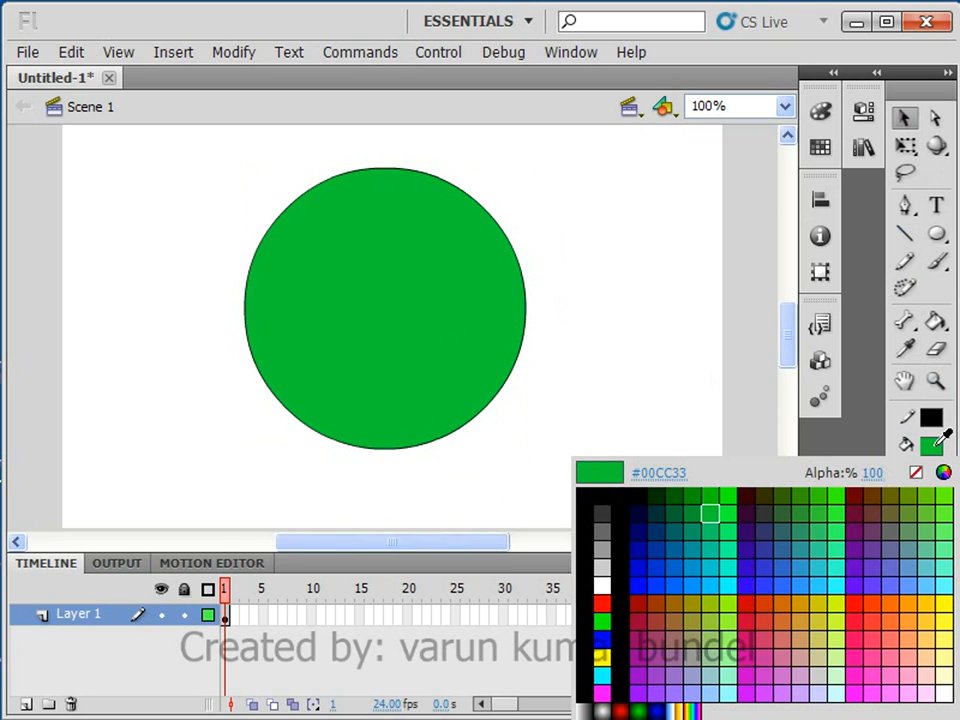
click(642, 498)
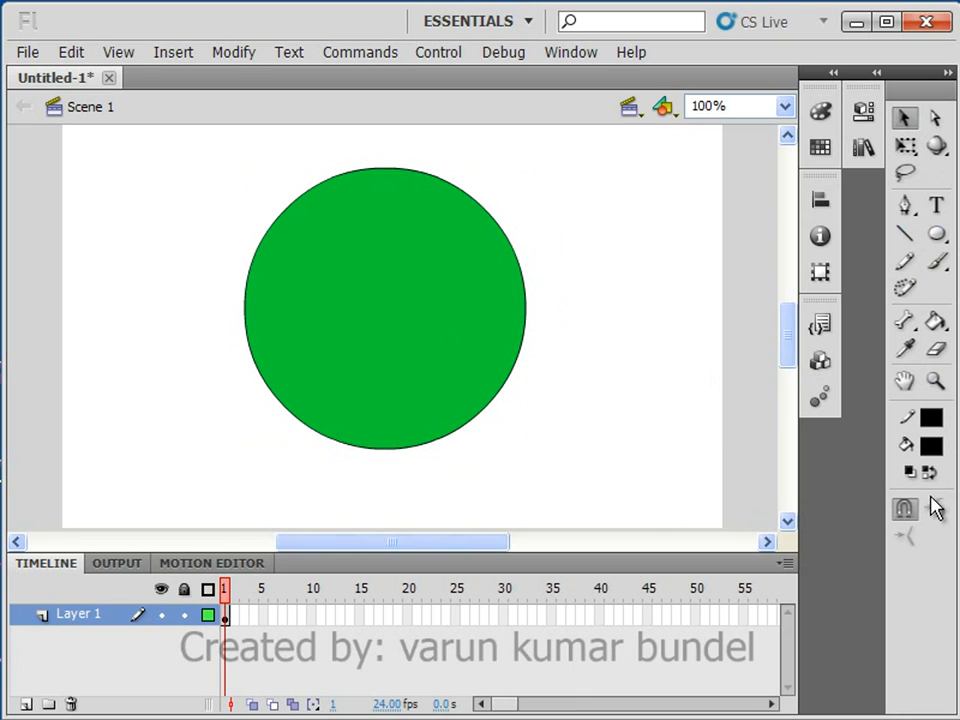
click(936, 233)
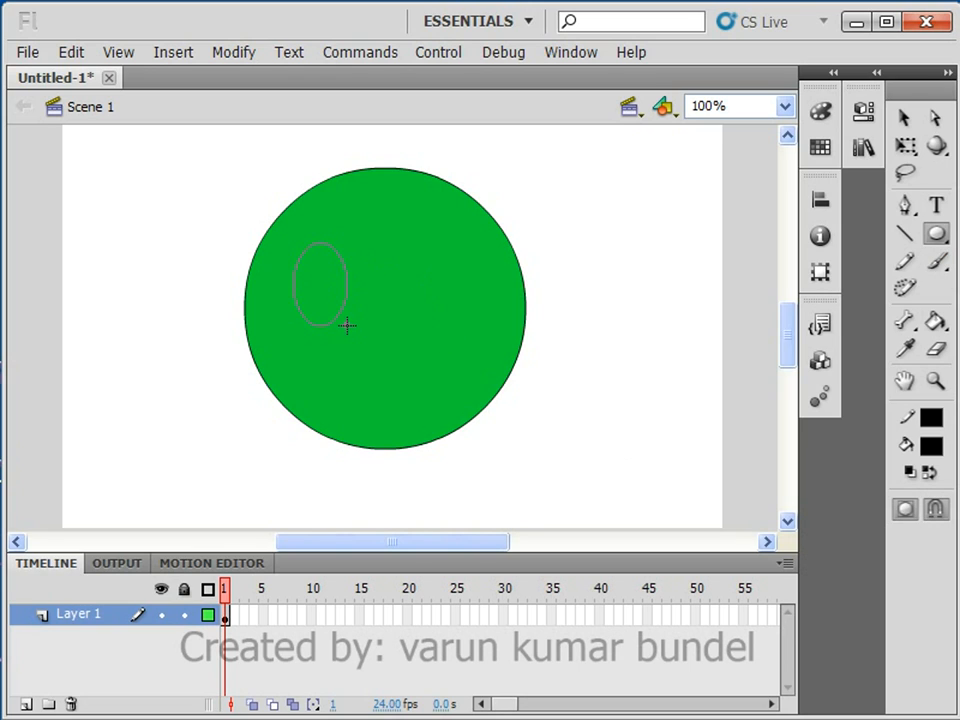
drag(347, 325, 348, 326)
click(900, 120)
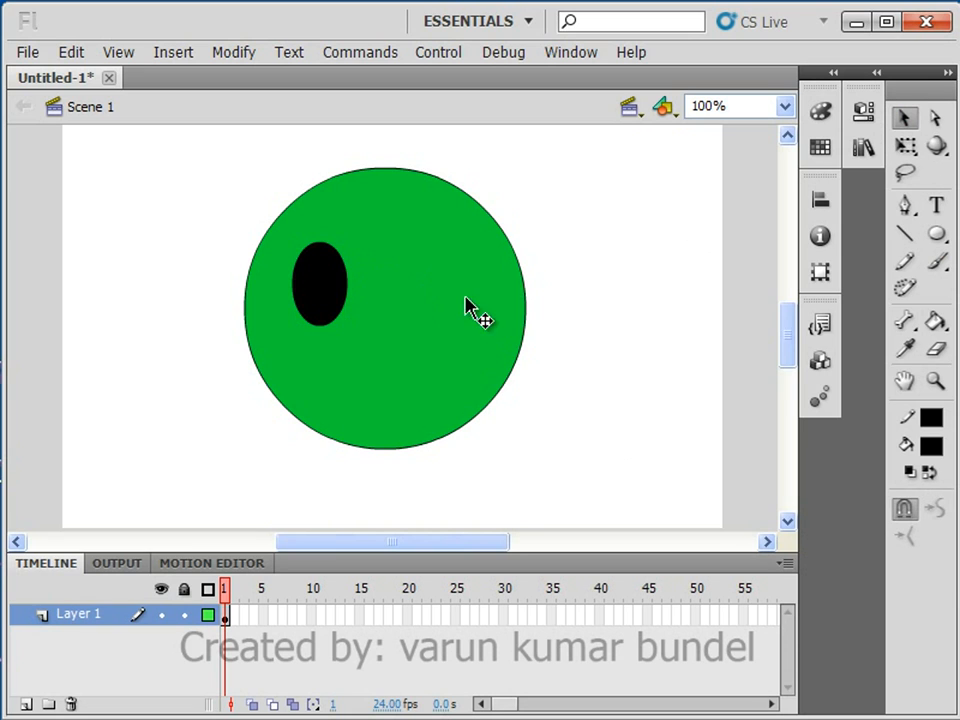
mouse_move(325, 298)
mouse_down()
mouse_move(214, 261)
mouse_move(340, 285)
mouse_move(321, 272)
mouse_move(326, 281)
mouse_up()
click(268, 343)
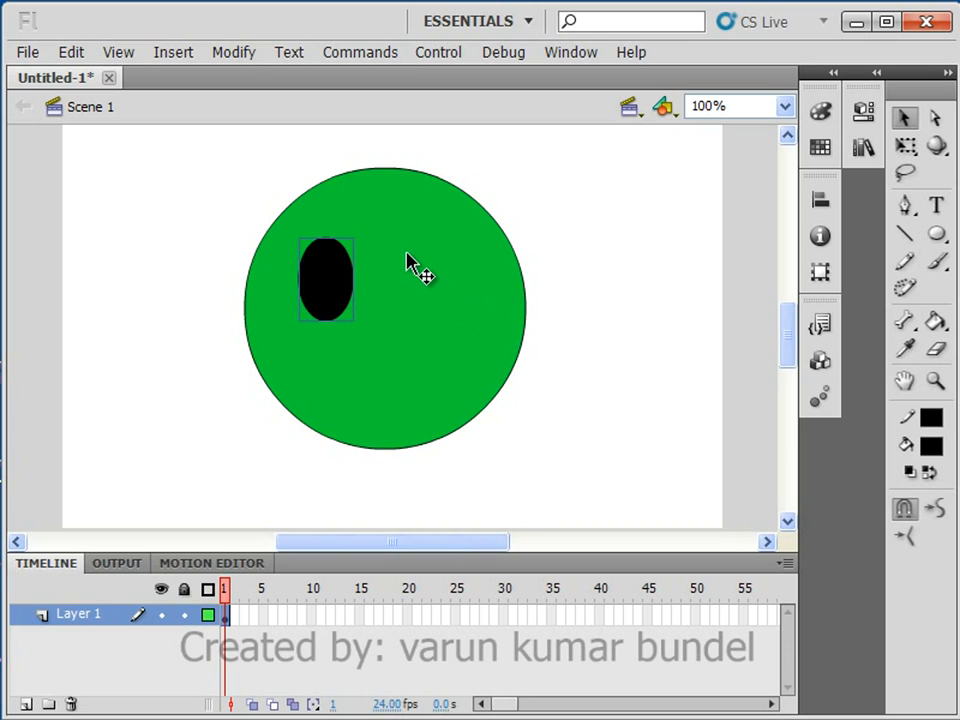
- Copy the left eye and paste it in the center of the stage
click(71, 53)
click(94, 150)
click(76, 56)
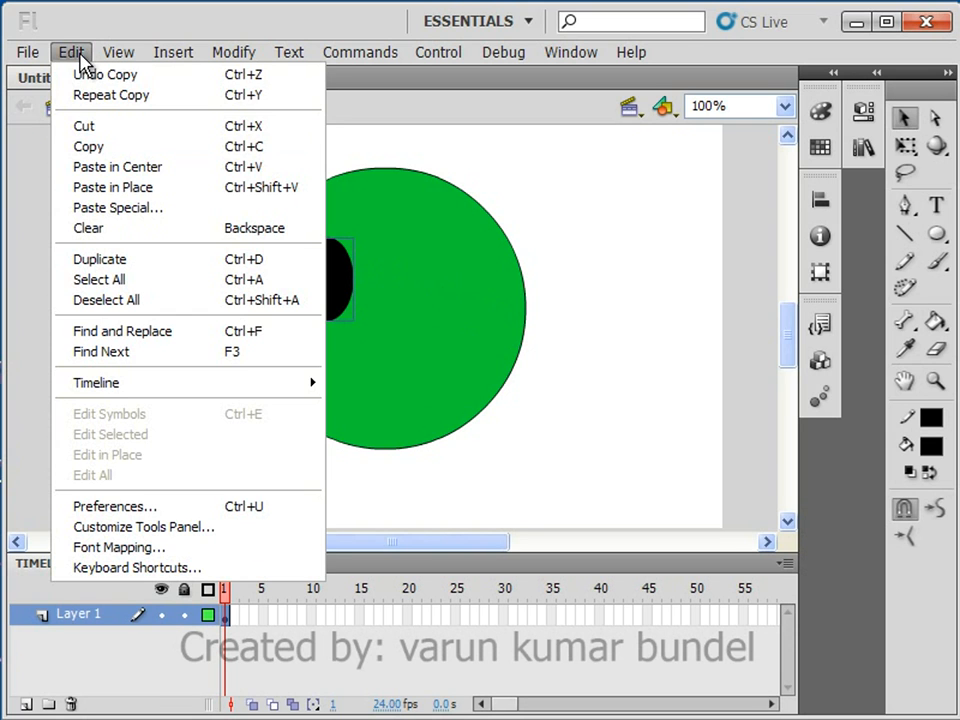
click(145, 168)
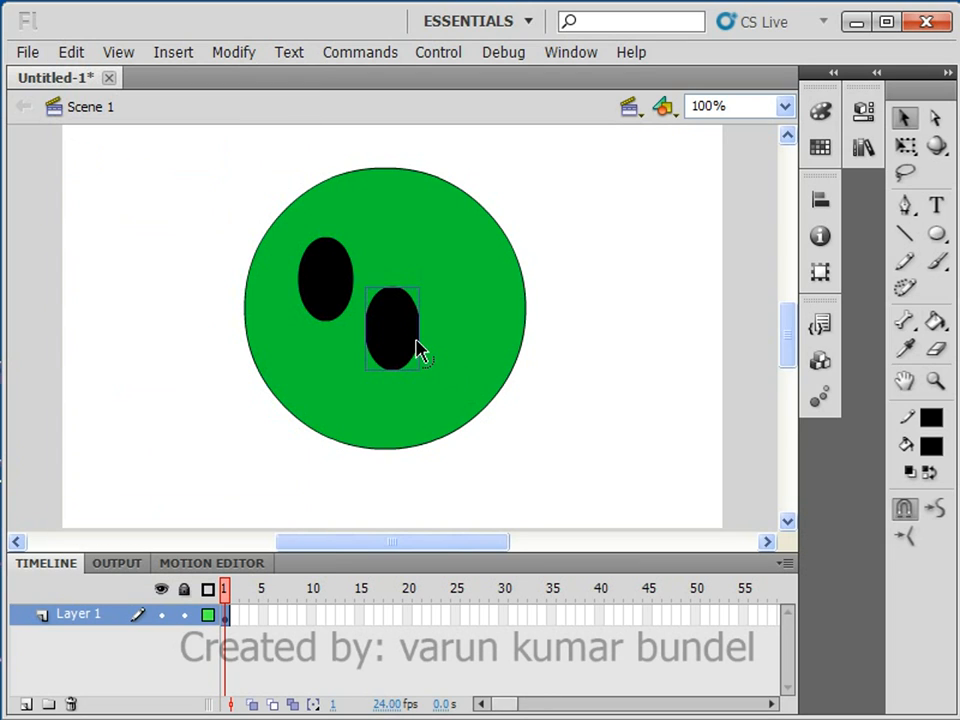
drag(412, 343, 330, 300)
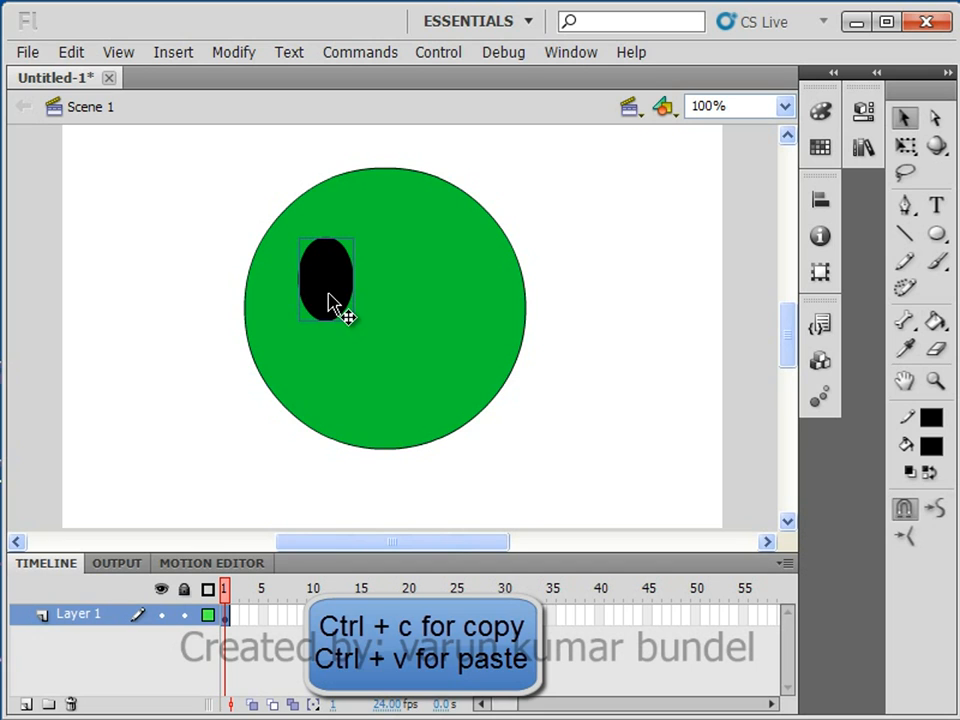
- Paste the eye again, position it level with the left eye as the right eye, and delete it
key(ctrl+v)
drag(400, 343, 451, 284)
click(592, 356)
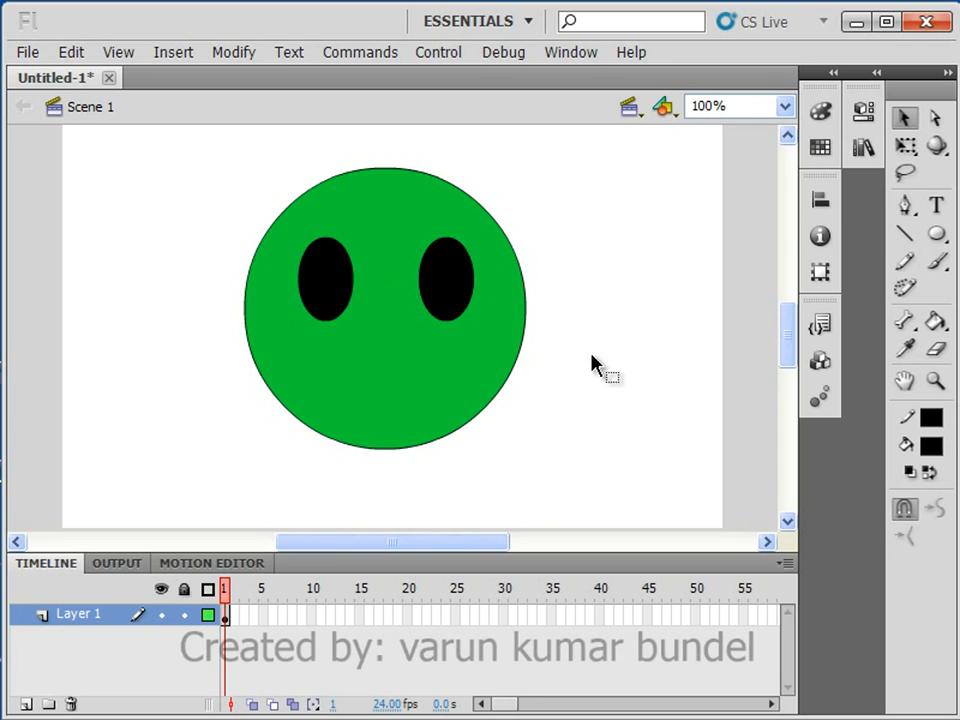
click(462, 297)
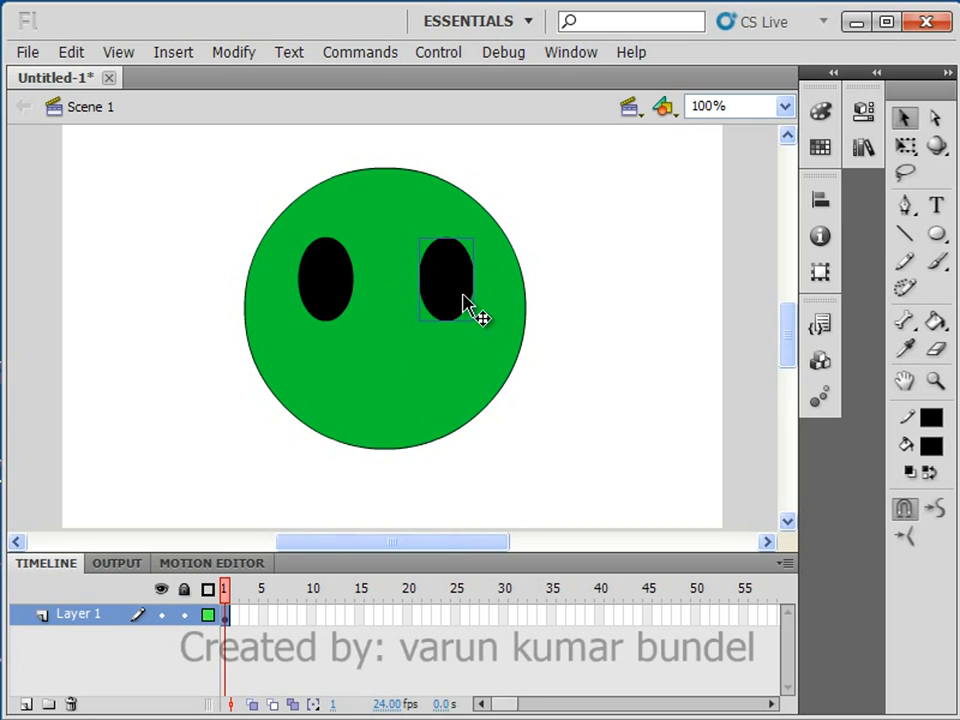
key(Delete)
- Duplicate the left eye to form the right eye and delete the three extra copies placed beside the face
click(343, 288)
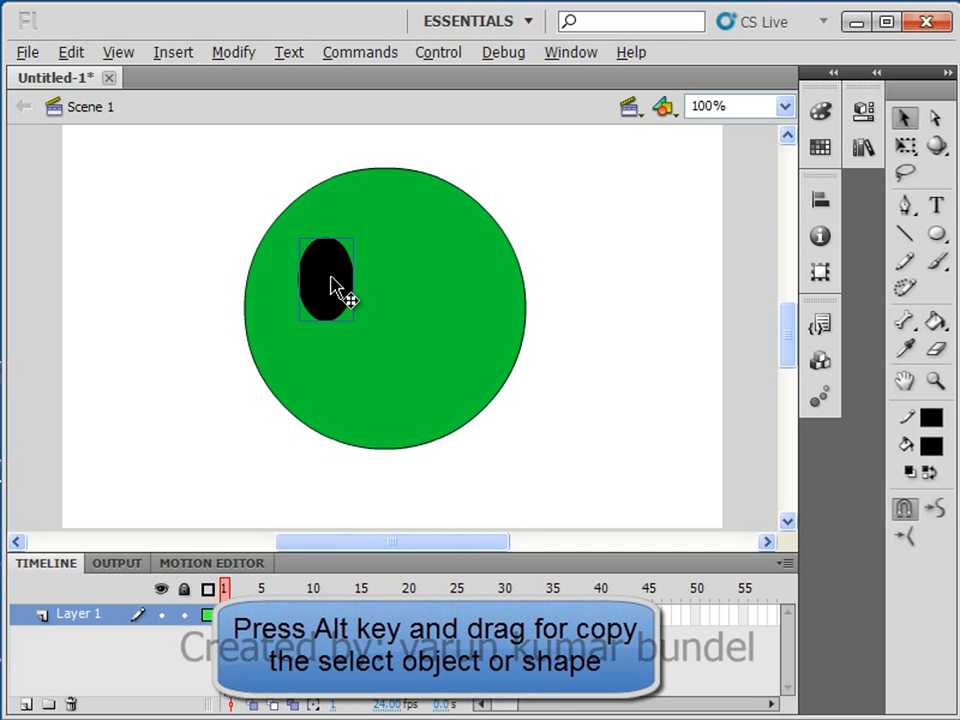
drag(330, 285, 591, 354)
drag(589, 222, 677, 246)
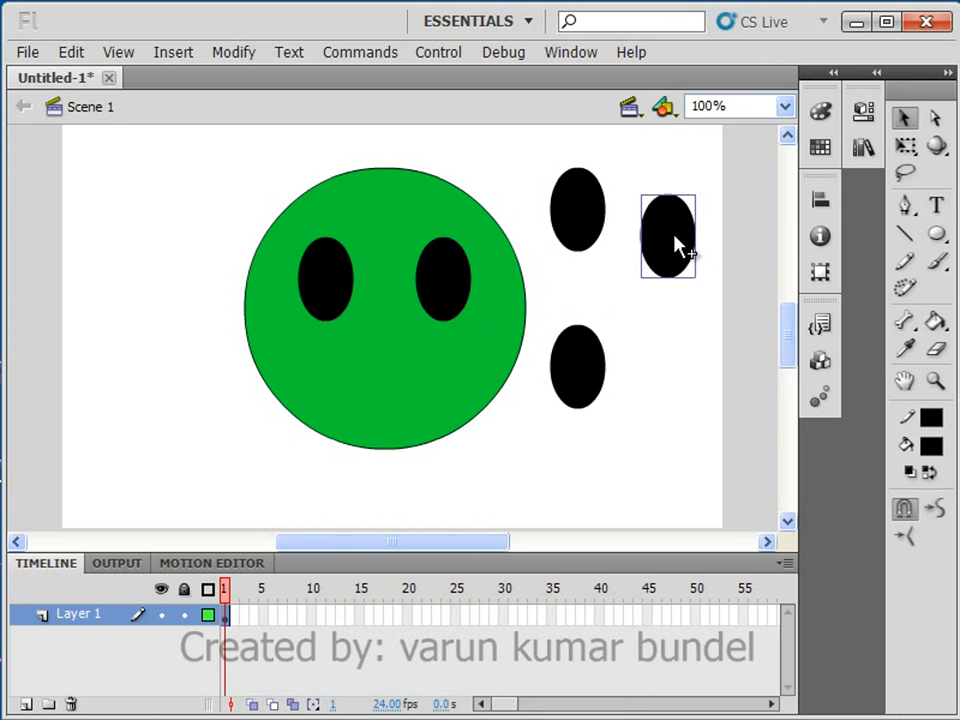
drag(536, 146, 714, 407)
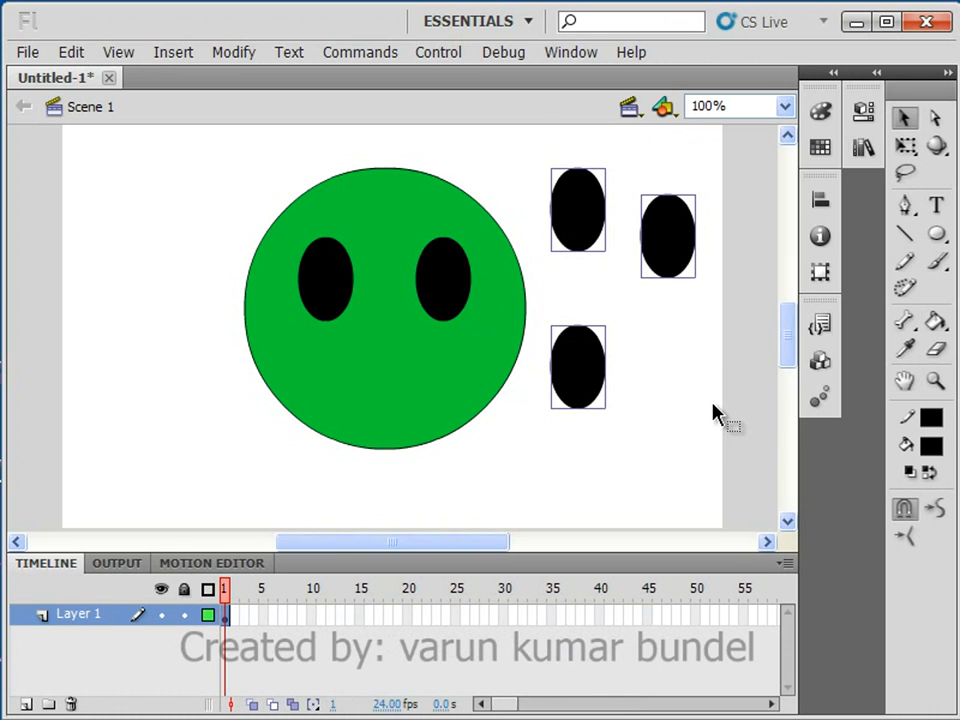
key(Delete)
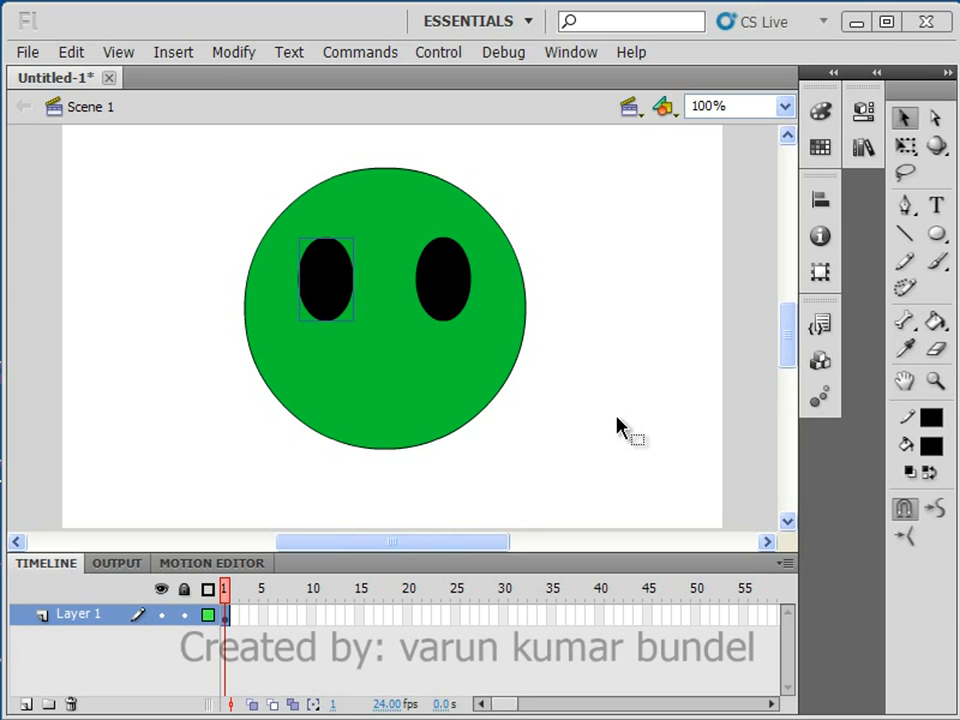
- Paste a copy of the left eye in place and move it down to the lower right of the face
click(330, 270)
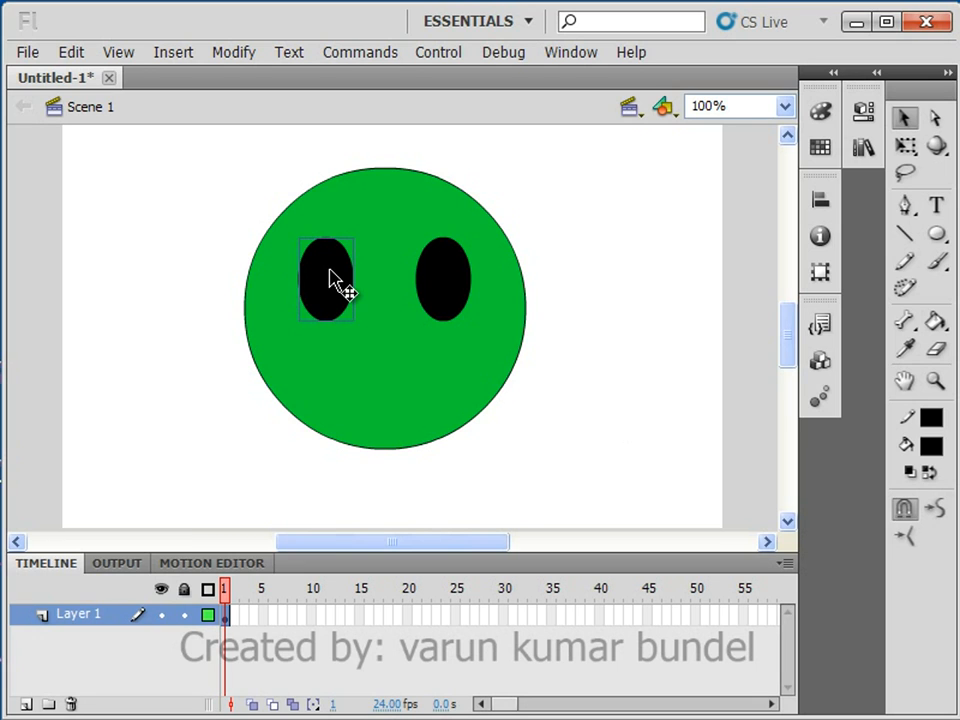
click(80, 54)
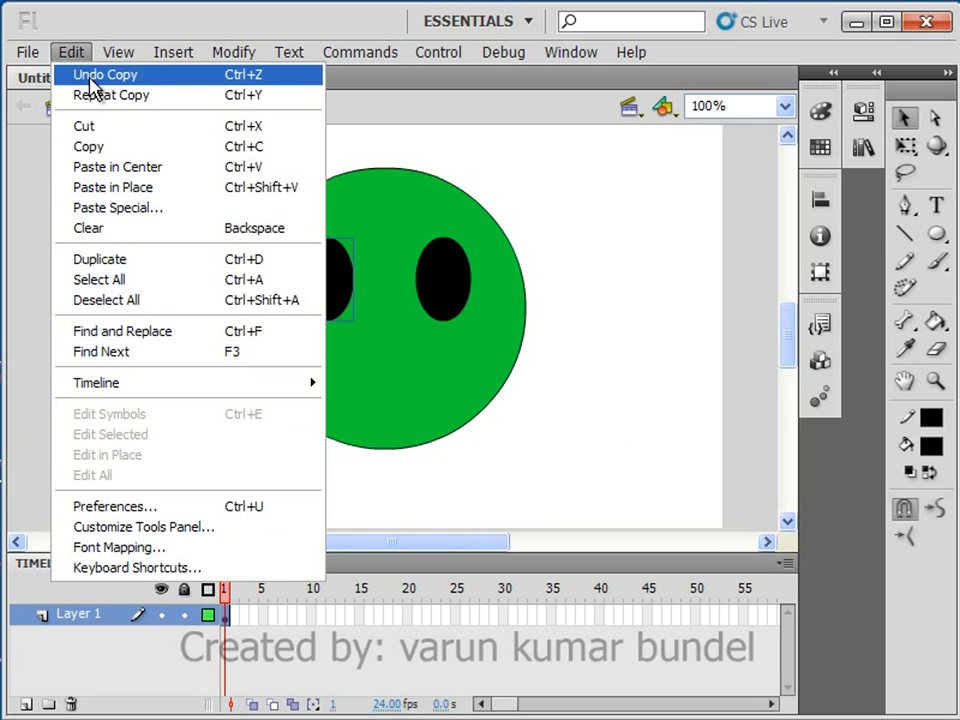
click(189, 189)
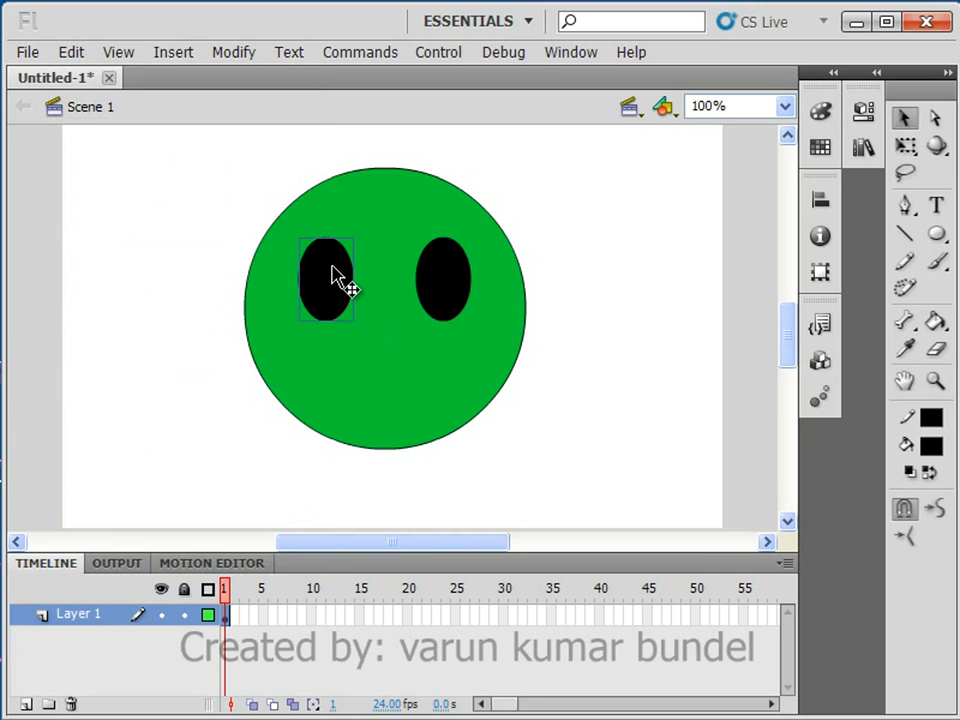
drag(330, 278, 427, 370)
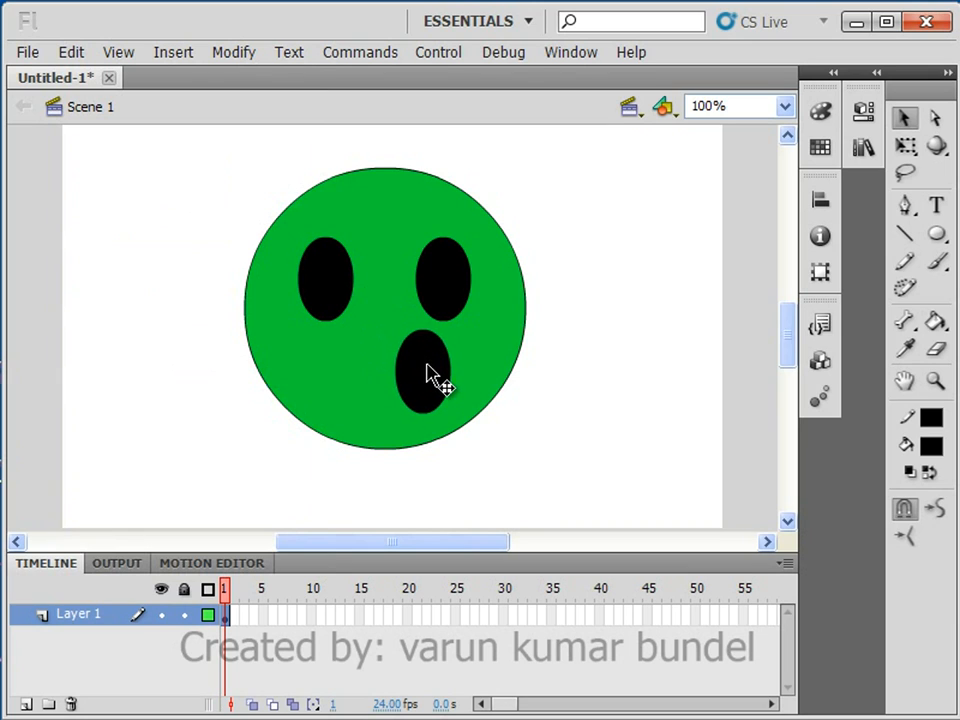
- Paste an eye copy in the center of the stage, and look up the Paste in Place command
click(422, 389)
key(ctrl+v)
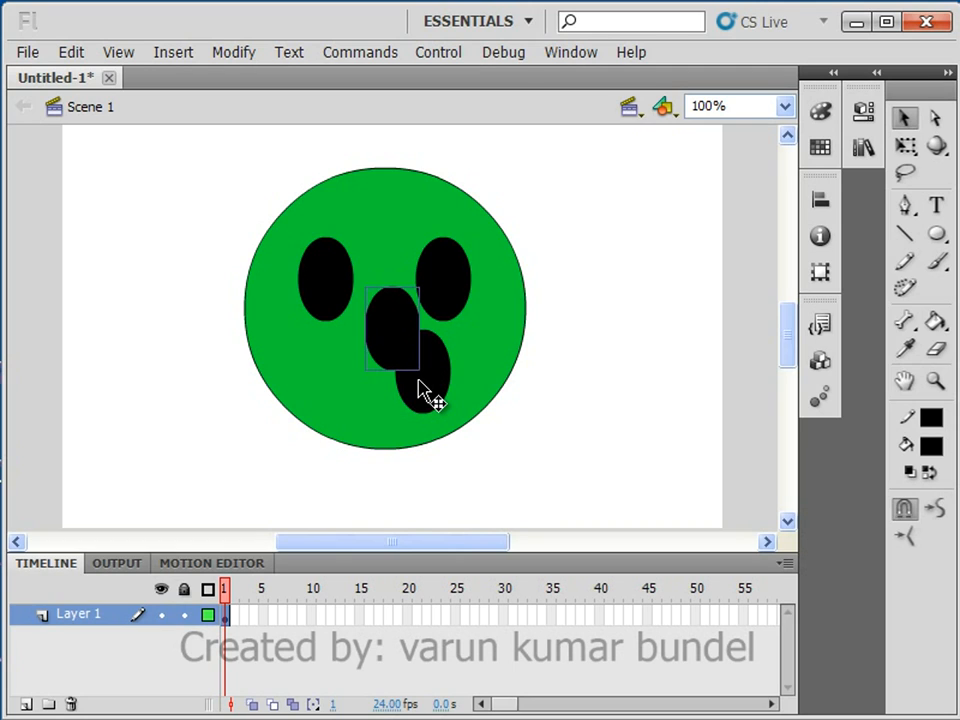
click(428, 391)
click(70, 52)
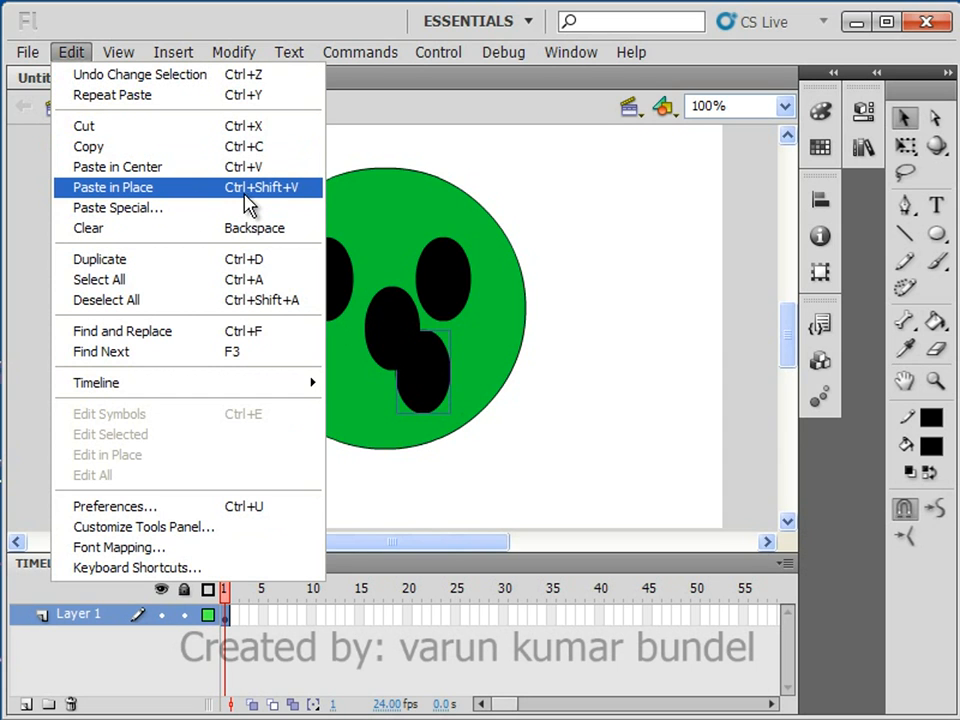
click(579, 301)
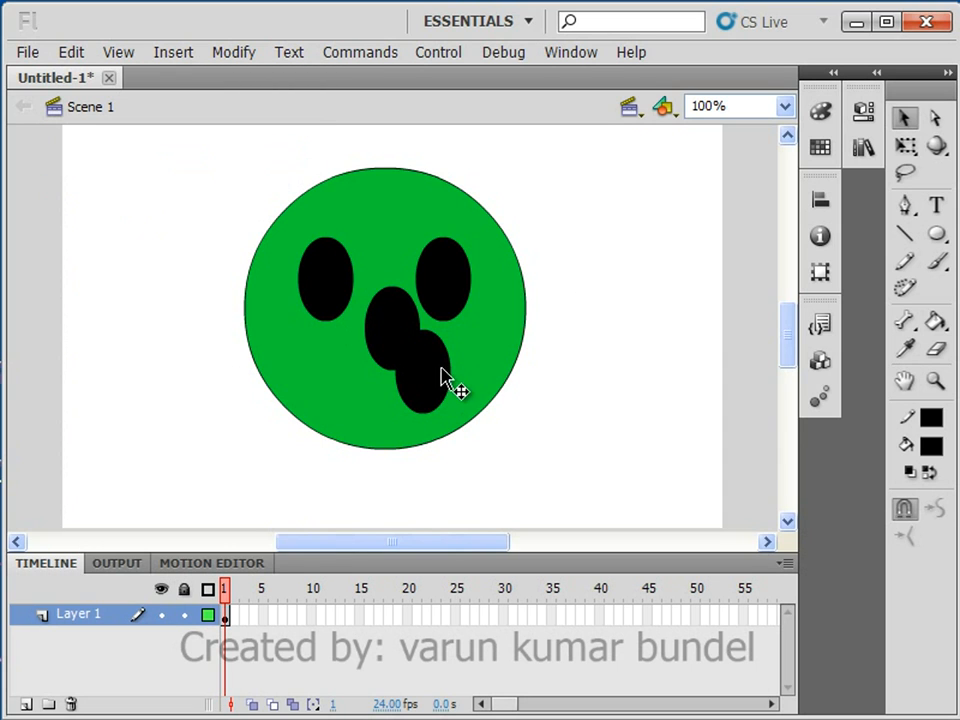
- Move the lower oval outside the face, paste a copy in place and shift that copy below it
drag(442, 372, 657, 281)
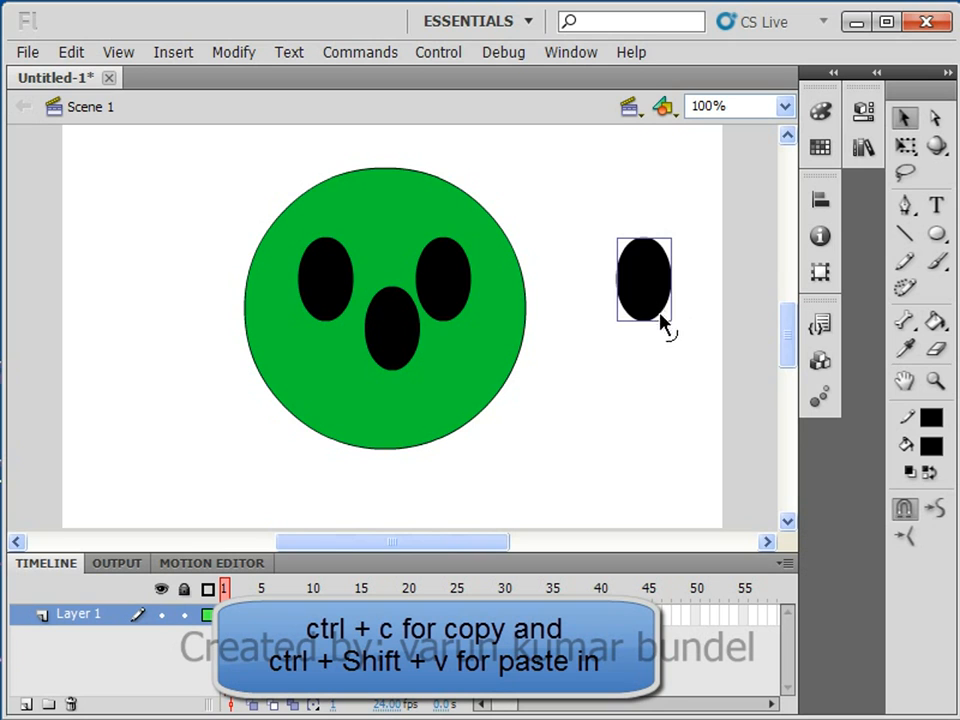
drag(649, 278, 639, 369)
click(613, 400)
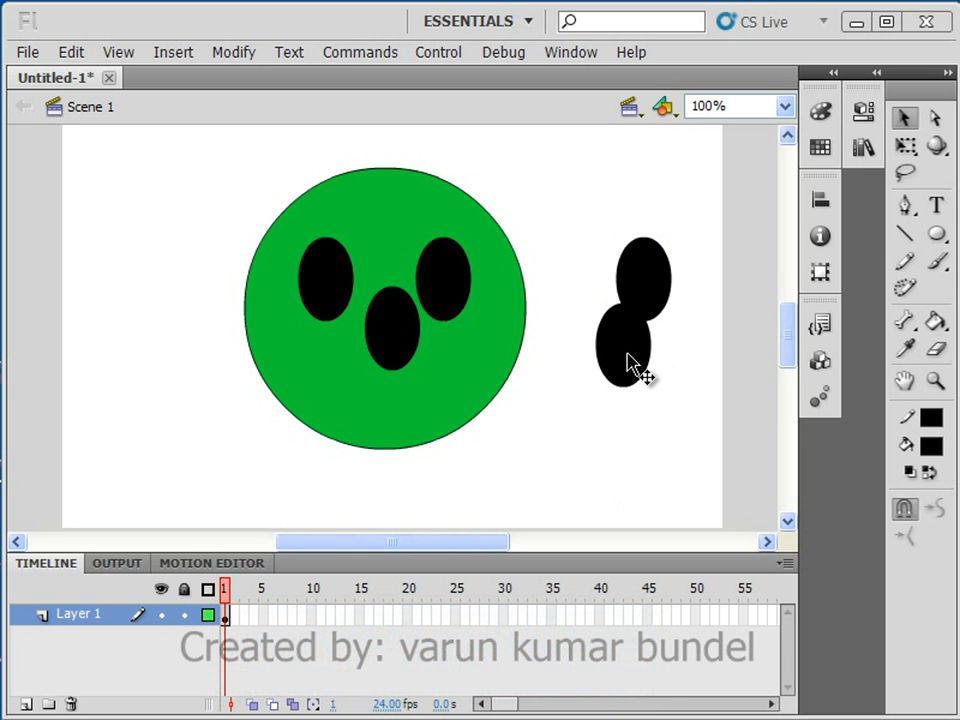
- Delete the two ovals beside the face and the extra oval between the eyes
click(630, 368)
key(Delete)
click(645, 315)
key(Delete)
click(385, 357)
key(Delete)
- Draw a straight horizontal black line below the eyes as the mouth
click(899, 245)
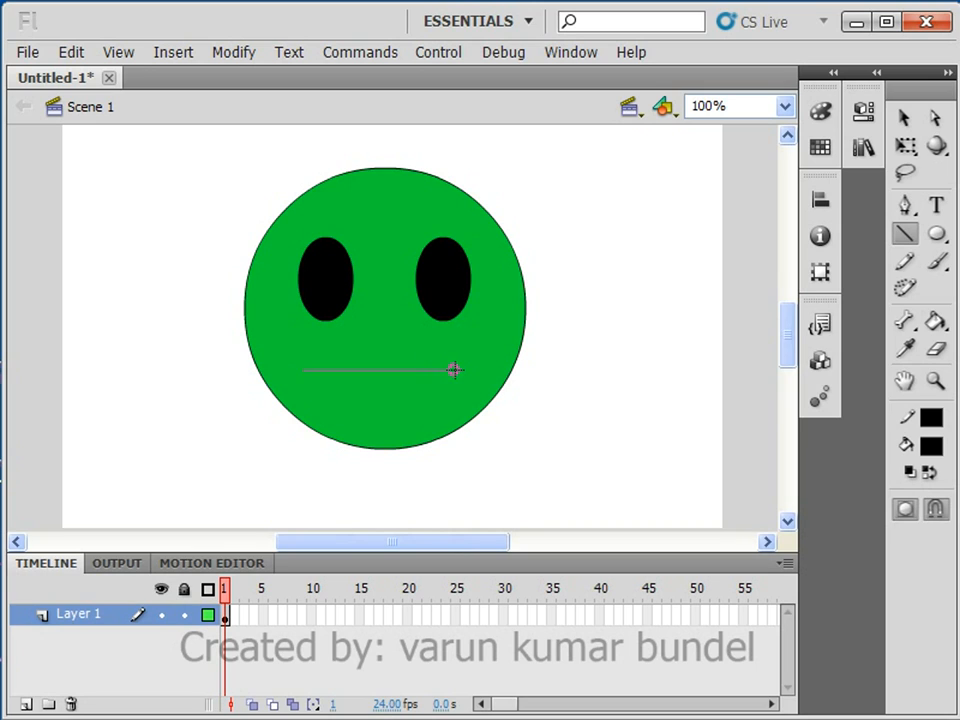
drag(466, 370, 466, 370)
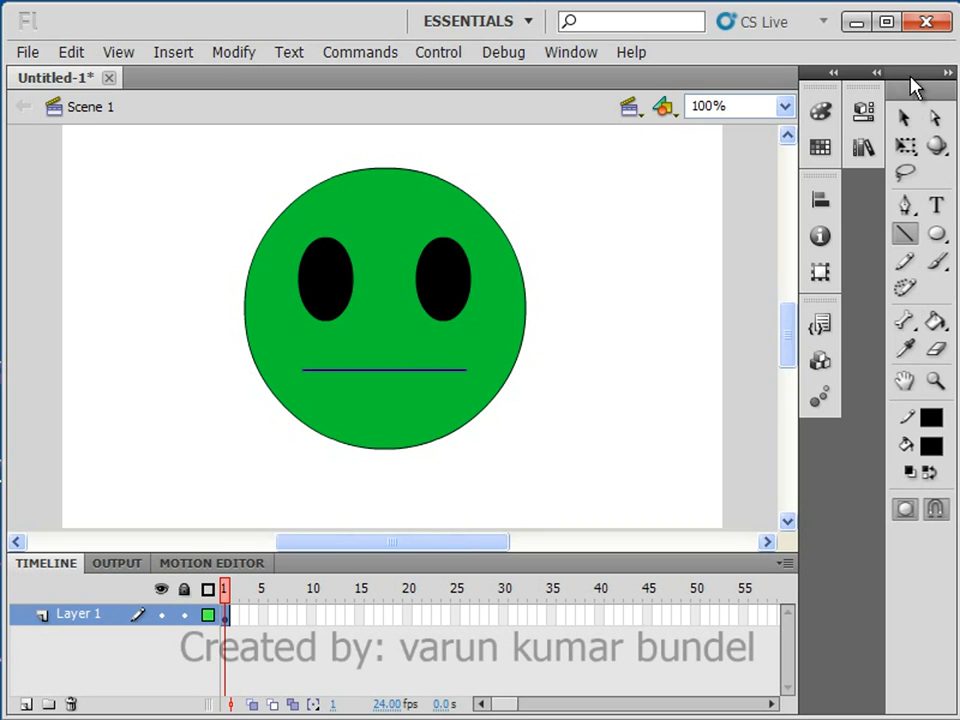
- Bend the straight mouth line downward at its middle into a smiling curve
click(904, 118)
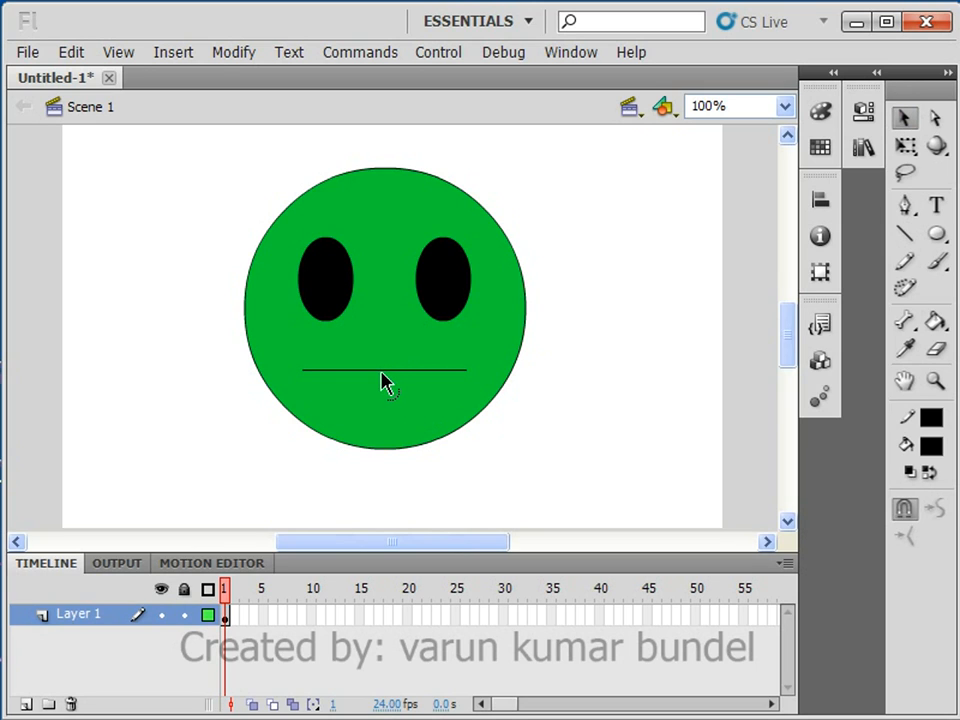
drag(380, 410, 381, 409)
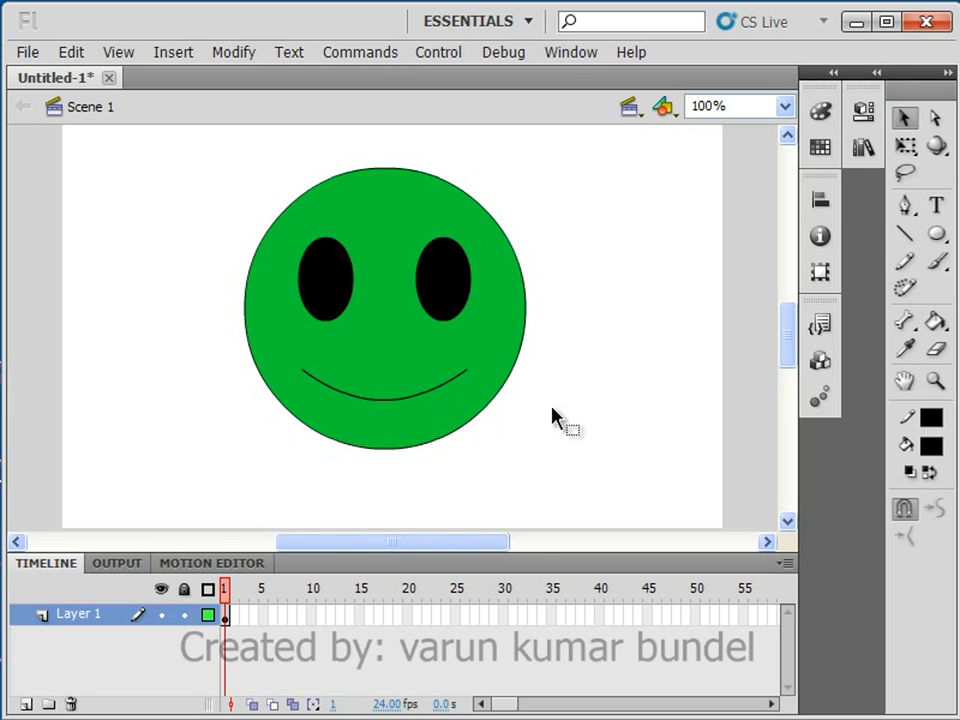
- Draw a short slanted line at each end of the mouth, sloping outward and down
click(904, 240)
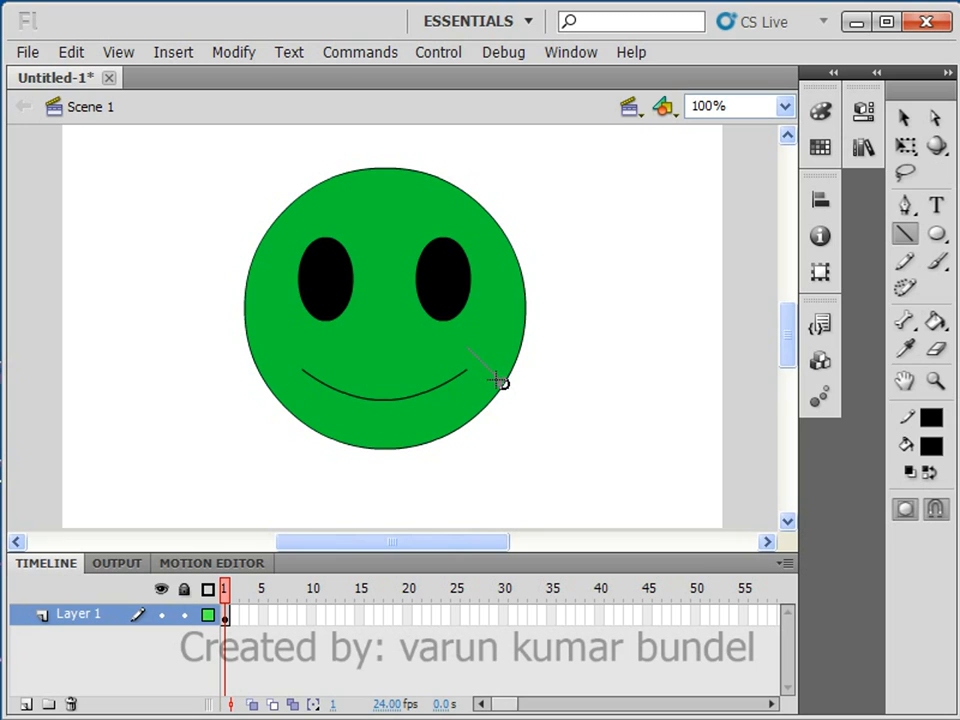
drag(494, 373, 467, 348)
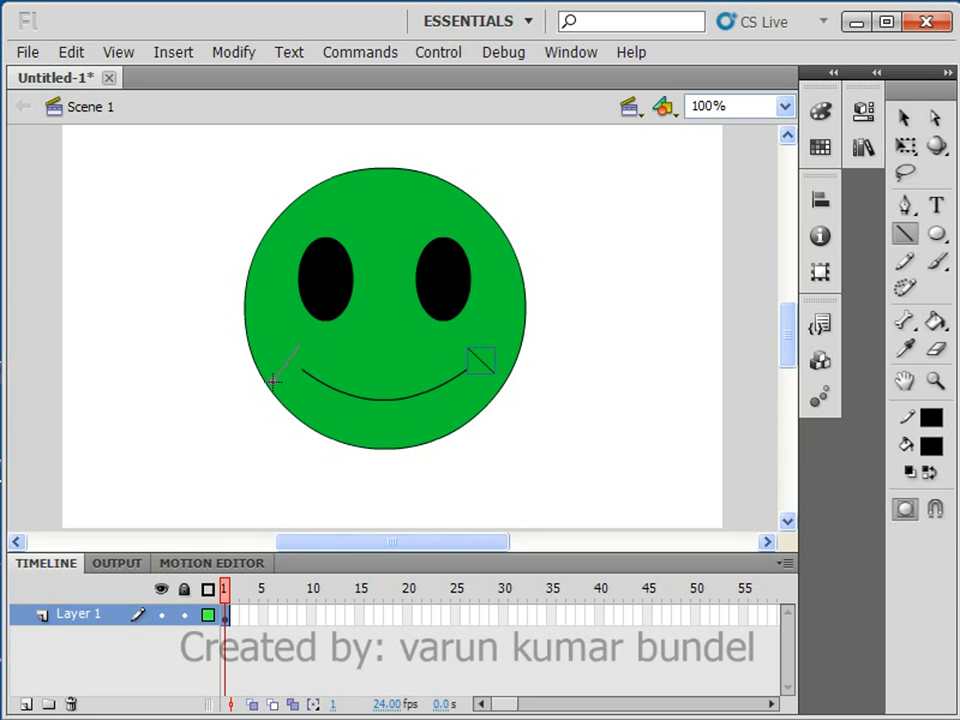
drag(278, 381, 279, 380)
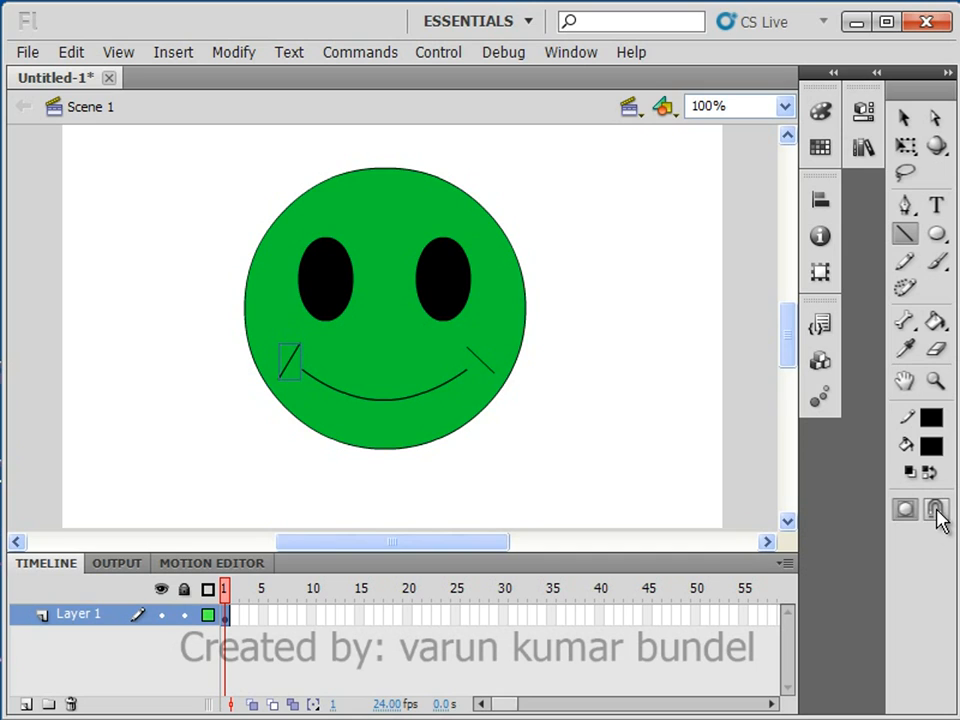
- Bend the two short slanted lines beside the mouth into curved cheek lines bulging toward the smile
click(904, 117)
click(641, 254)
drag(479, 369, 476, 371)
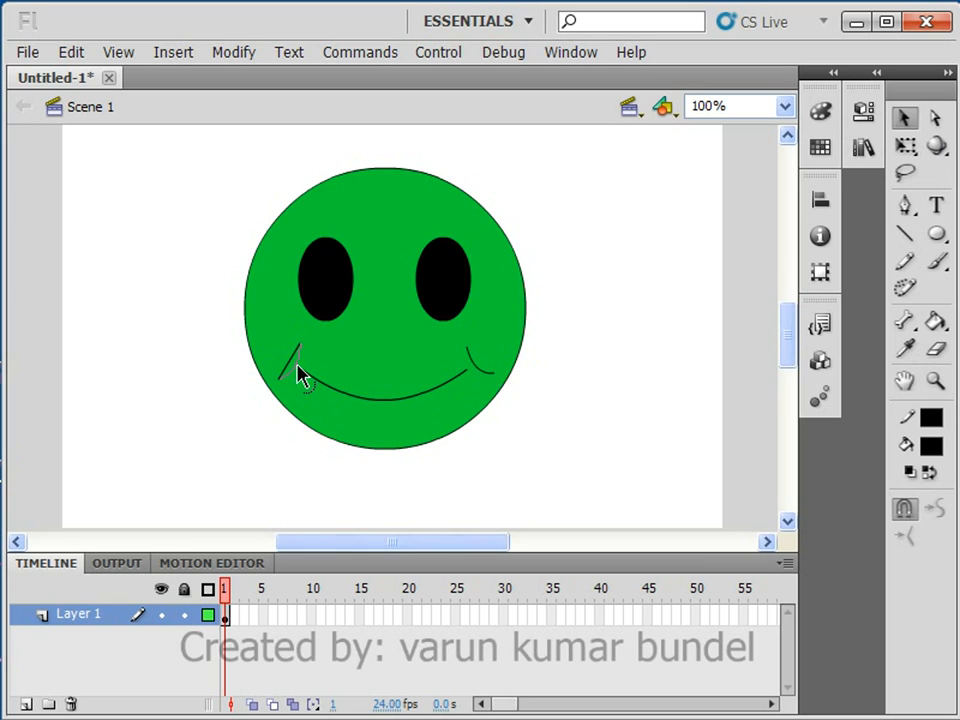
drag(300, 375, 300, 377)
- Select all objects of the smiley face and combine them into one group
drag(591, 138, 204, 506)
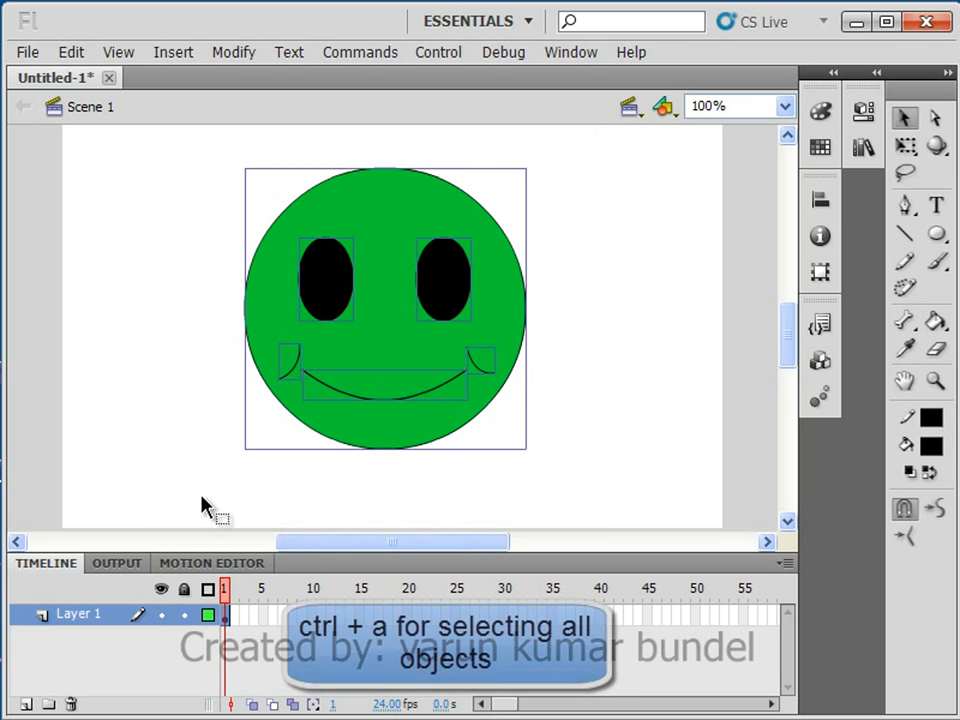
click(617, 410)
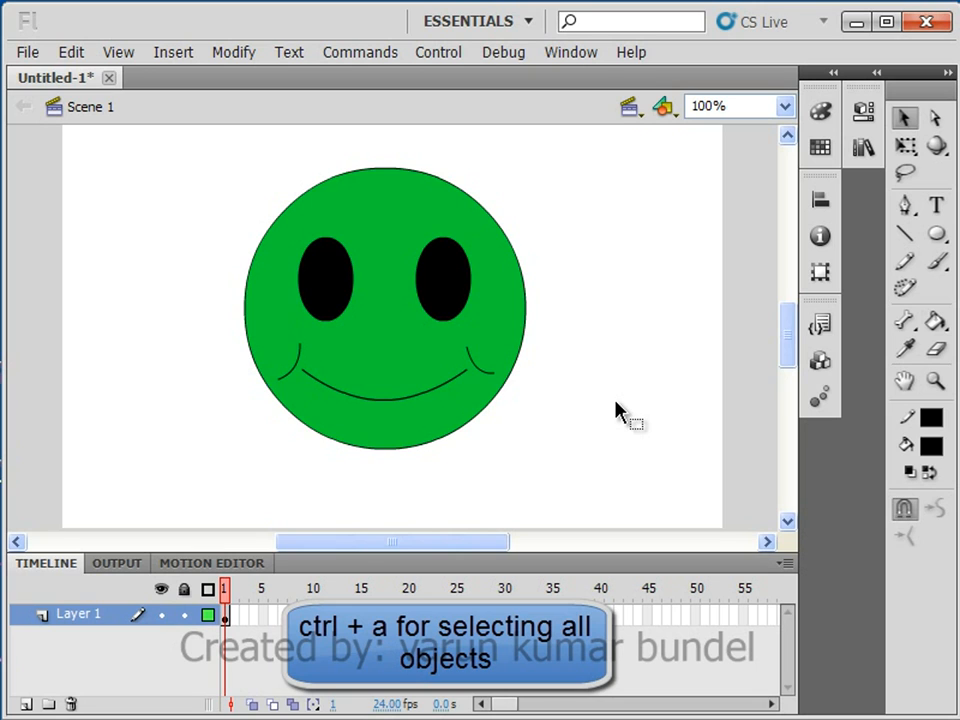
key(ctrl+a)
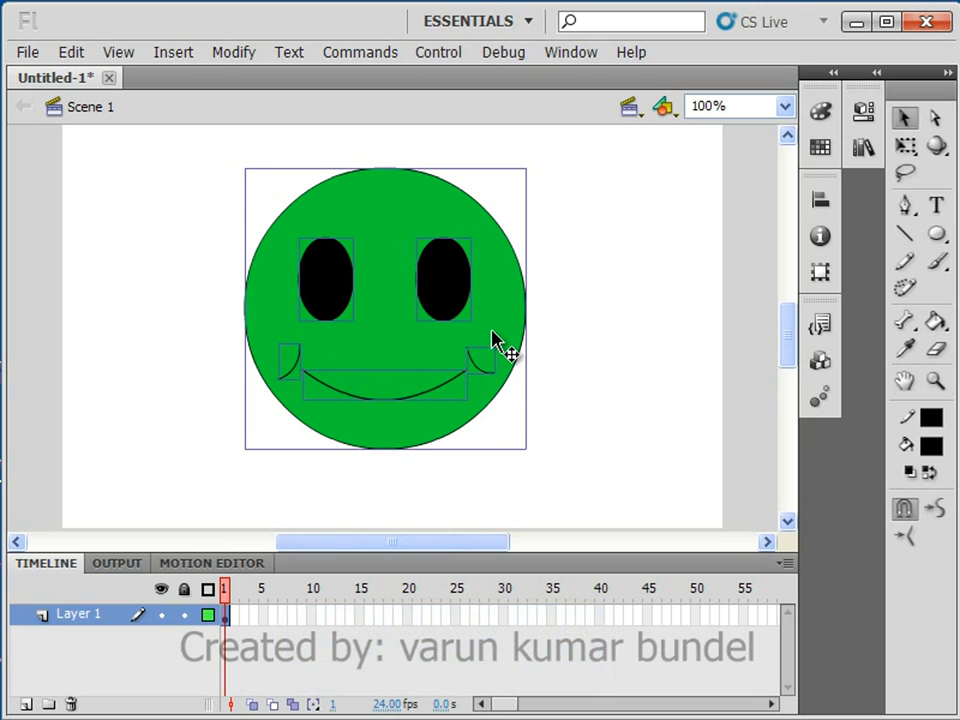
click(242, 54)
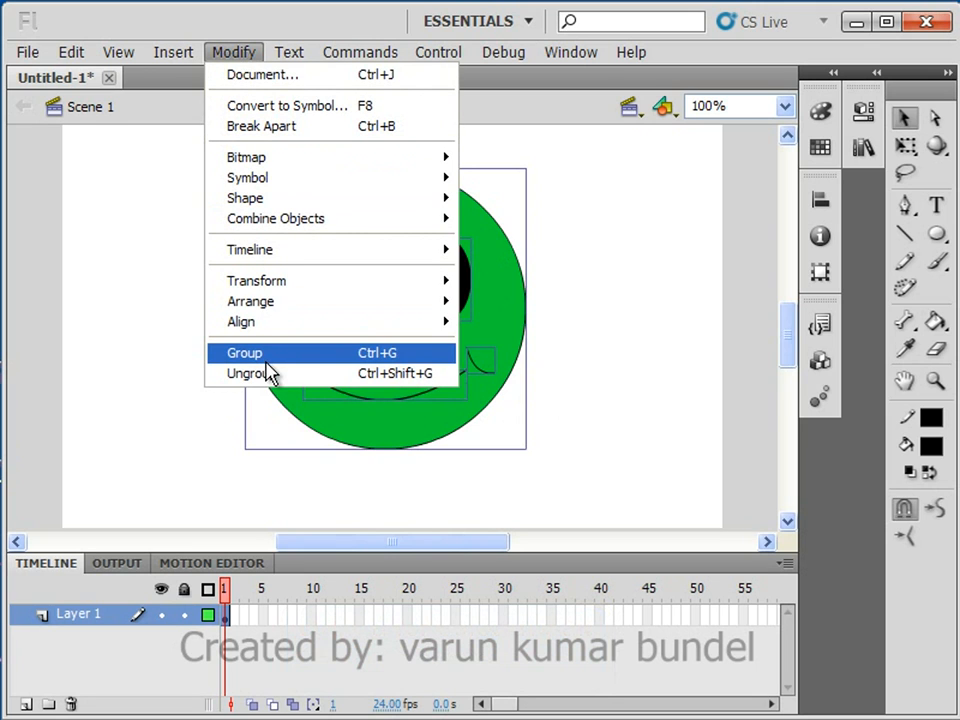
click(380, 357)
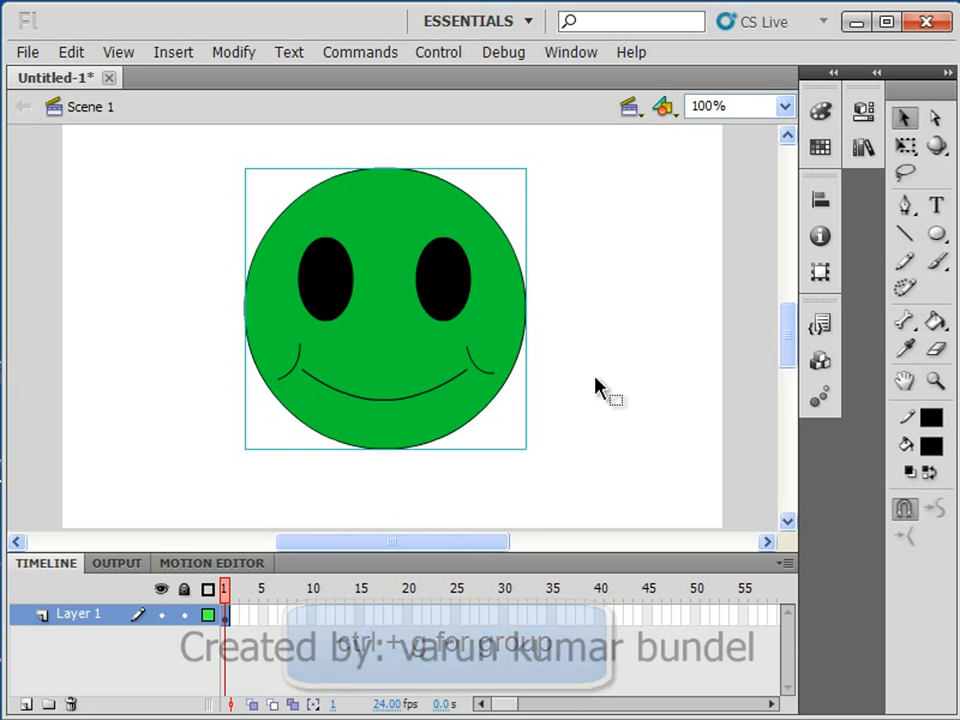
- Enter the smiley group, move its right eye upward and return to Scene 1
double_click(432, 318)
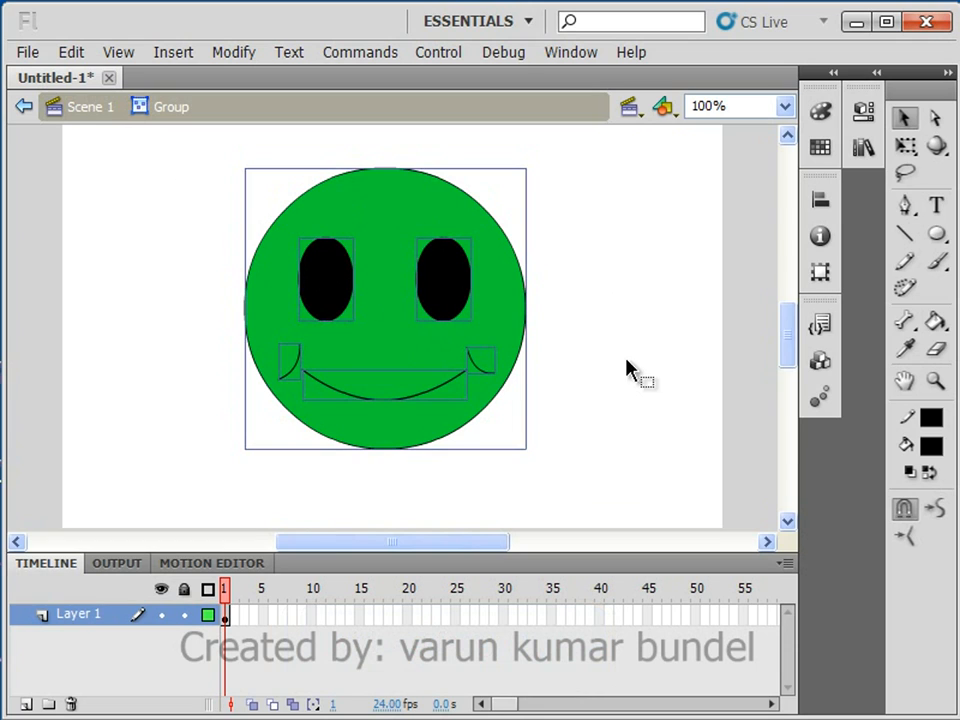
drag(435, 272, 441, 223)
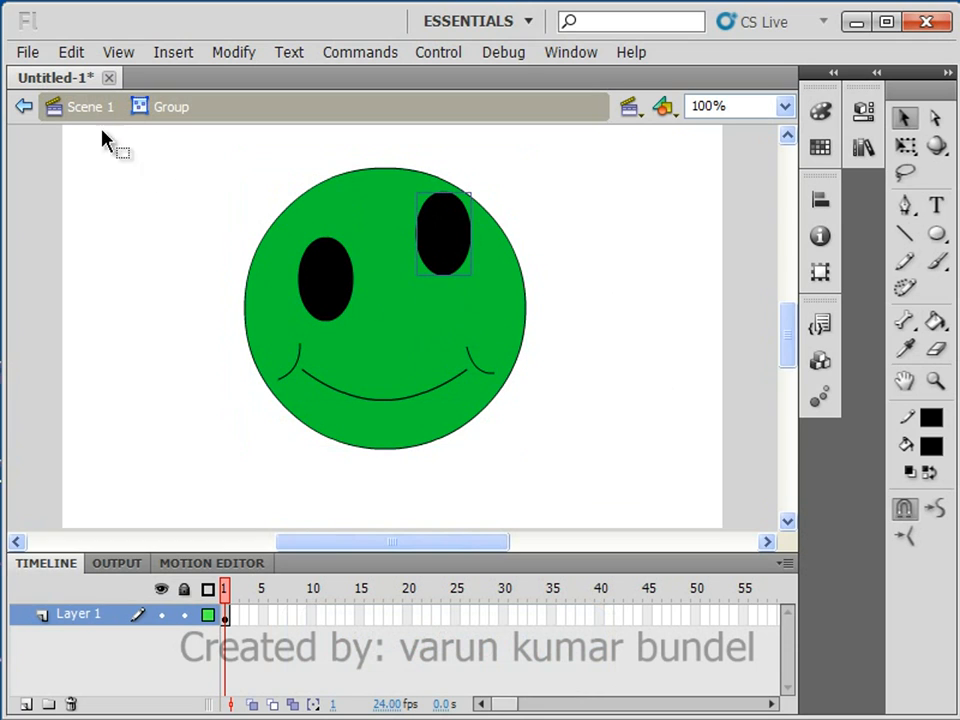
click(88, 110)
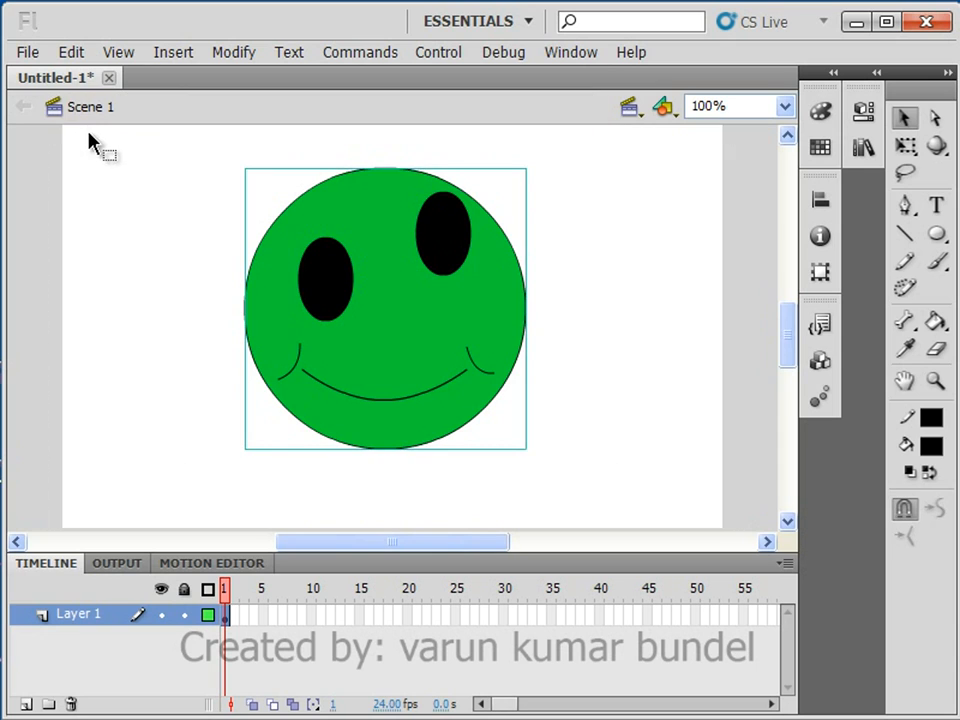
- Reopen the smiley group for editing, move the raised right eye down beside the left eye and return to Scene 1
double_click(349, 302)
drag(443, 257, 449, 305)
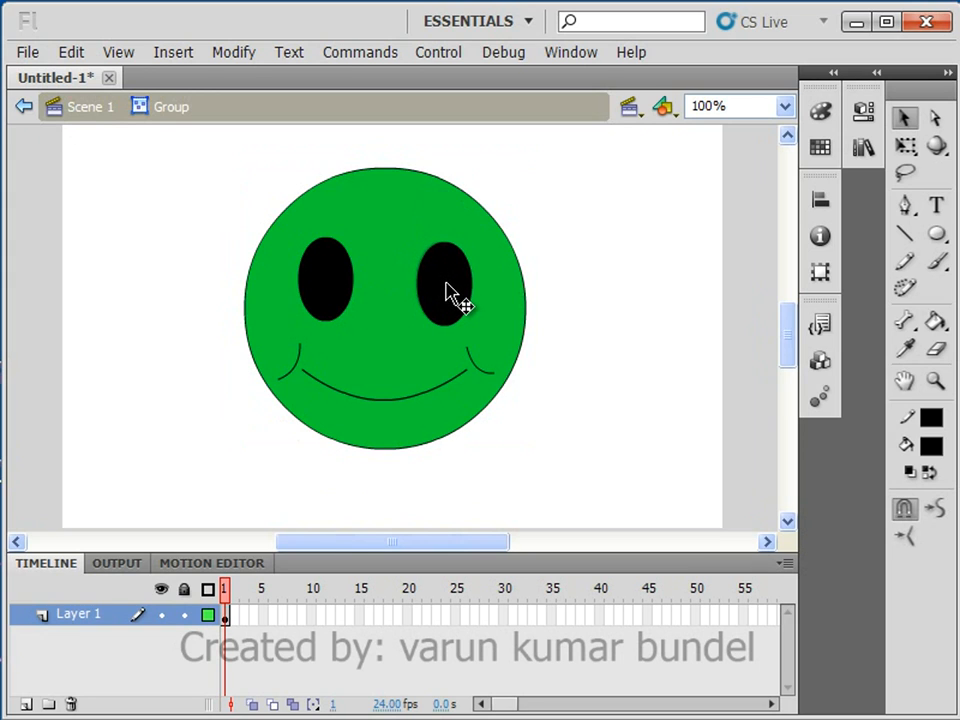
click(91, 112)
- Ungroup the smiley face and group all of its objects again
click(318, 437)
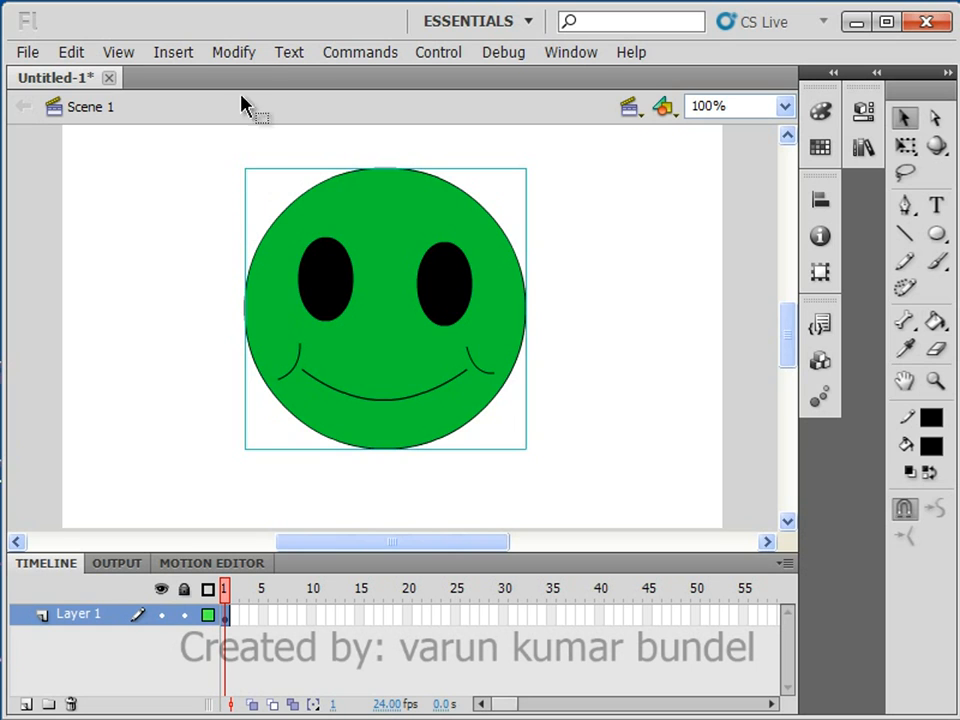
click(236, 55)
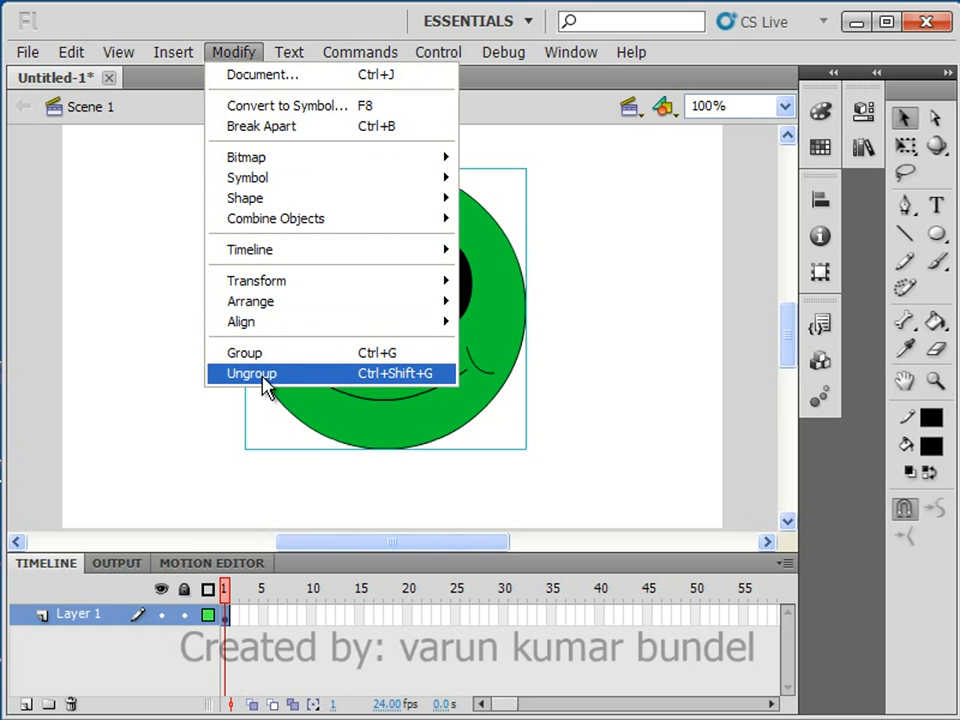
click(420, 378)
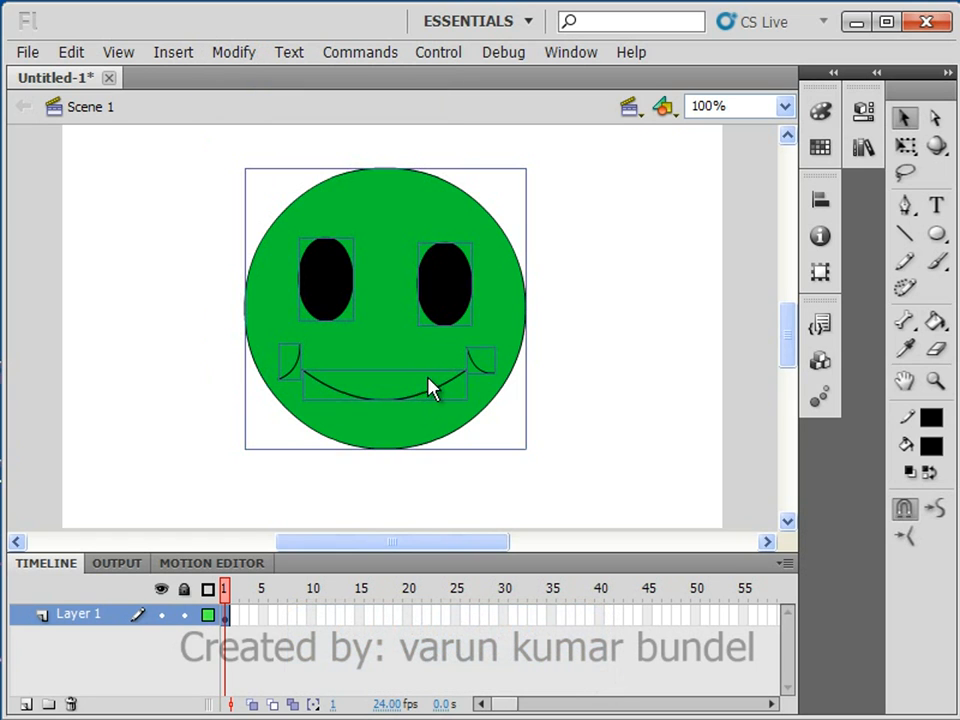
key(ctrl+a)
key(ctrl+g)
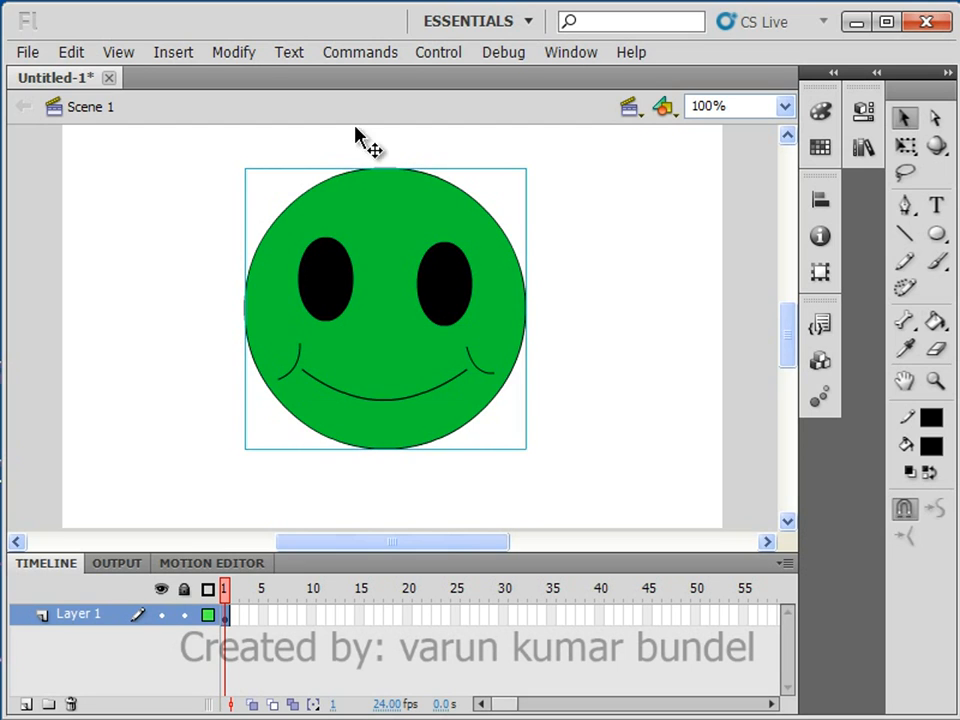
- Apply Break Apart to the smiley group and select only the green face circle
click(242, 54)
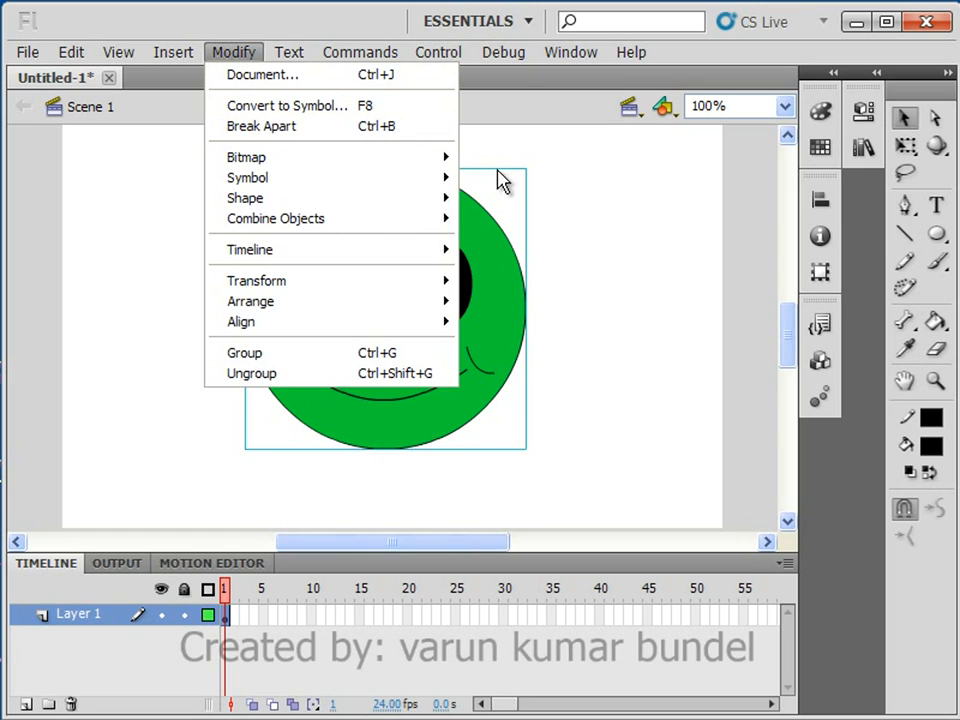
click(569, 213)
click(486, 280)
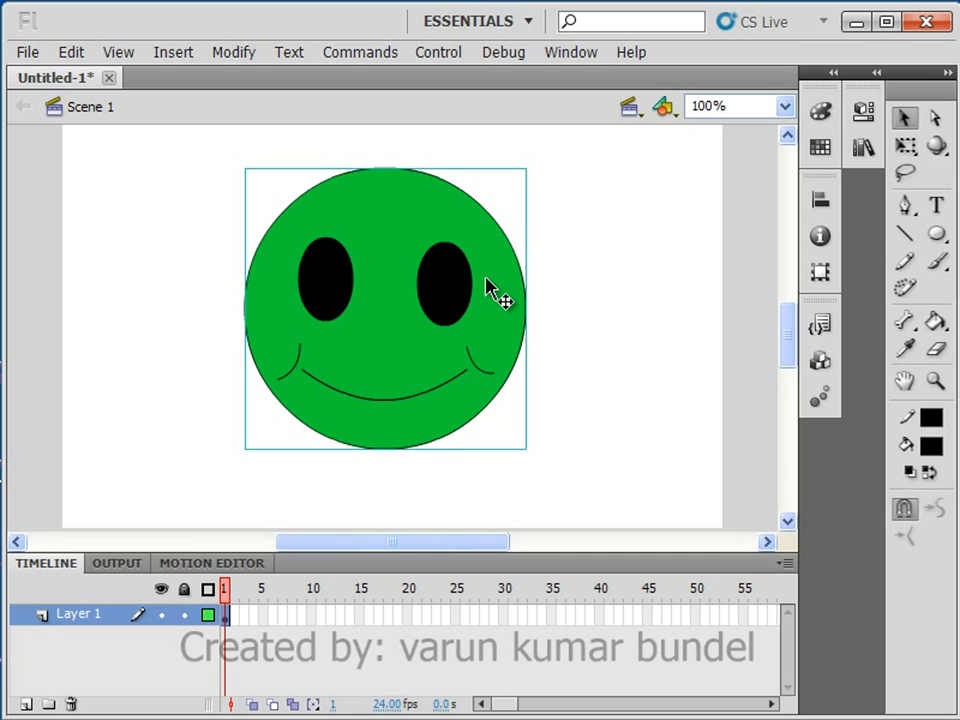
key(ctrl+b)
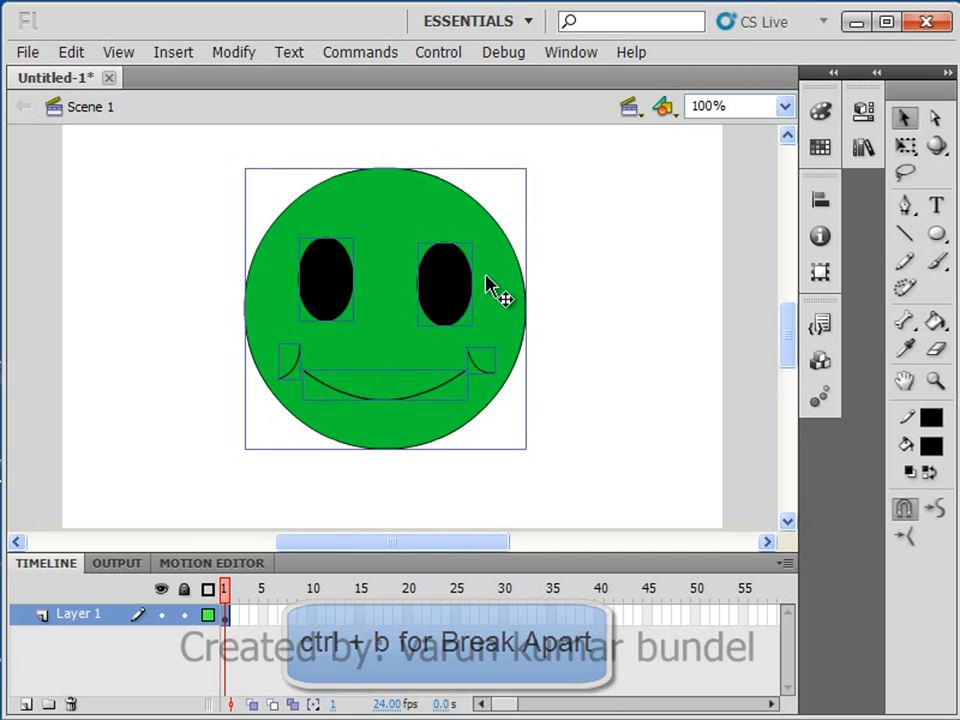
click(636, 515)
click(490, 387)
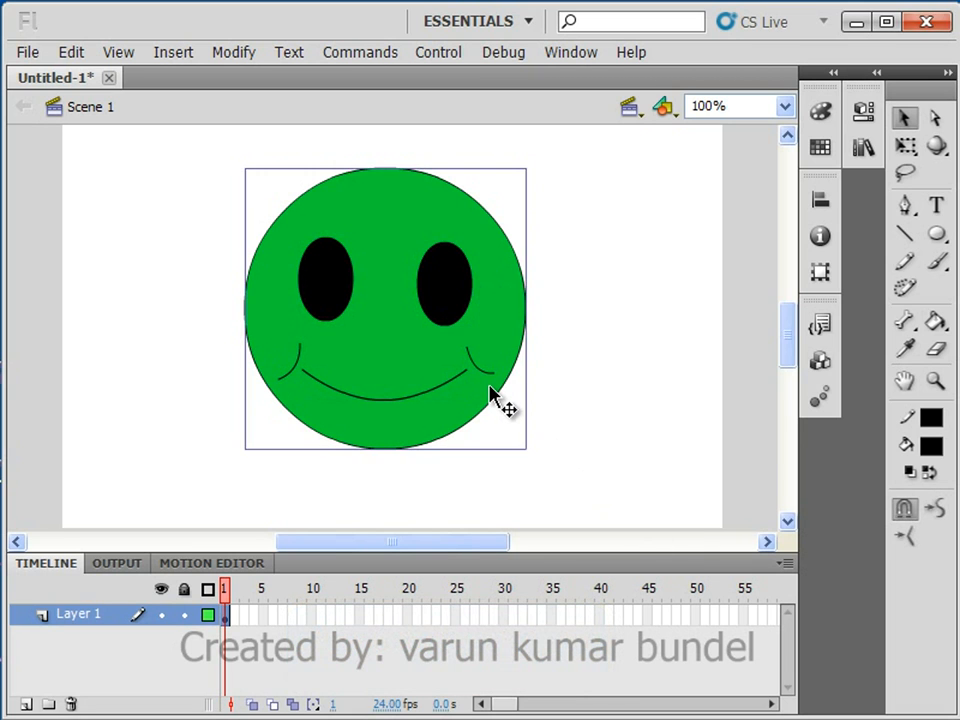